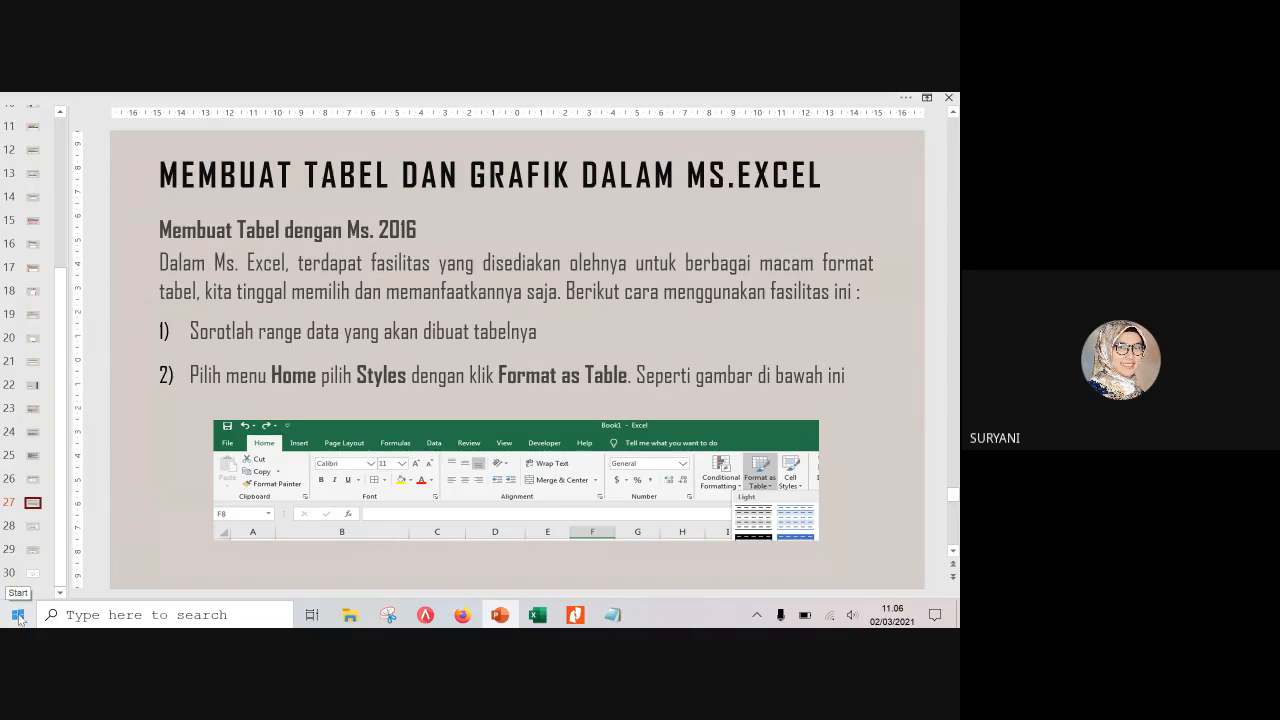
# Open Excel with a new blank workbook and maximize its window
pyautogui.click(17, 615)
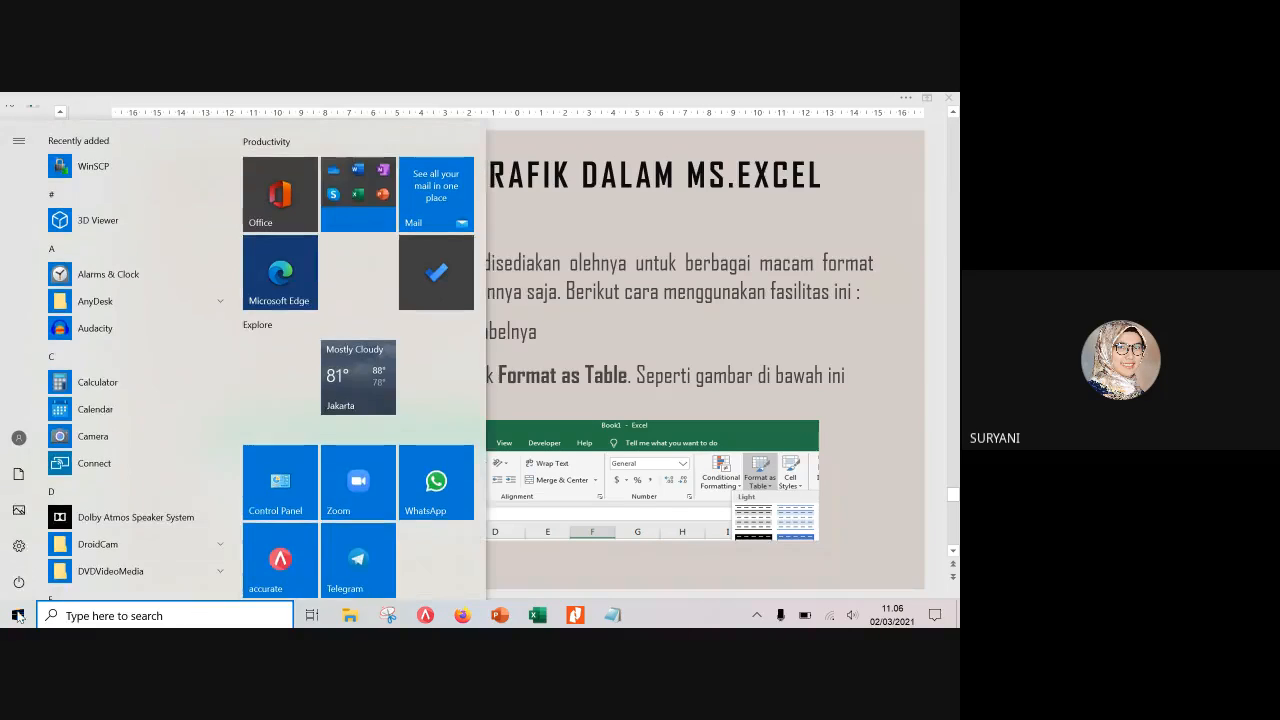
pyautogui.click(344, 183)
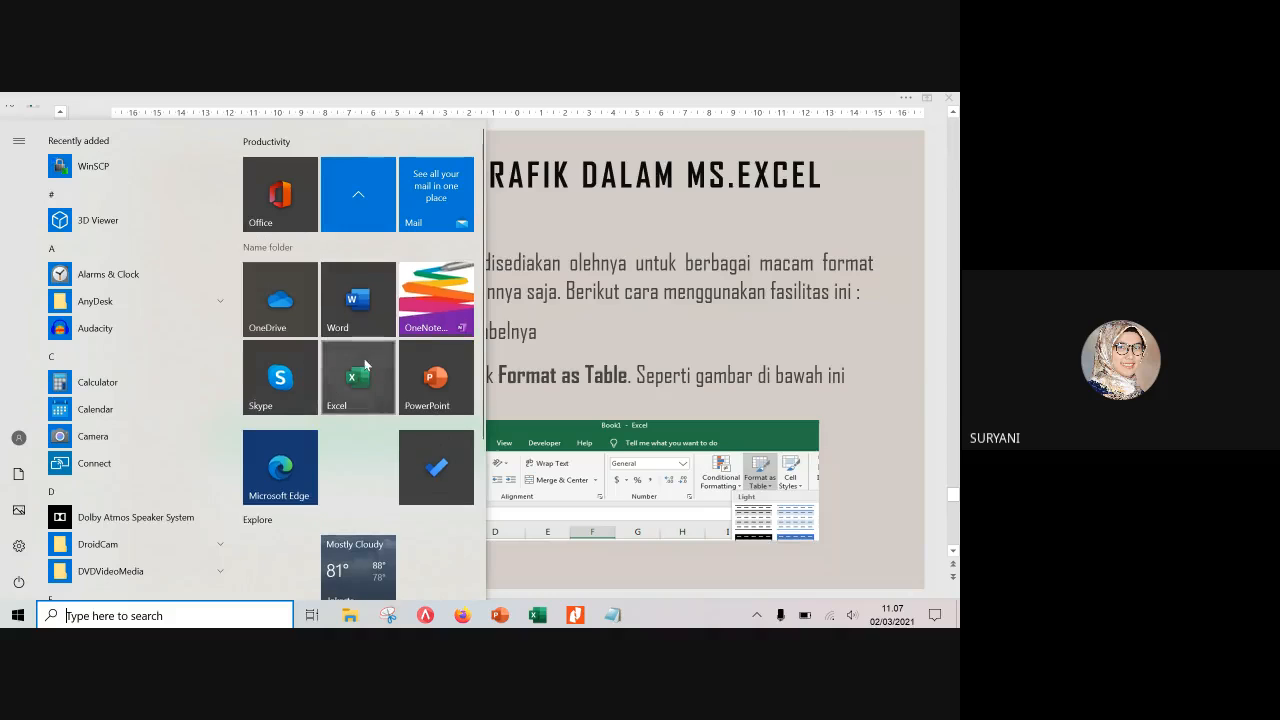
pyautogui.click(363, 376)
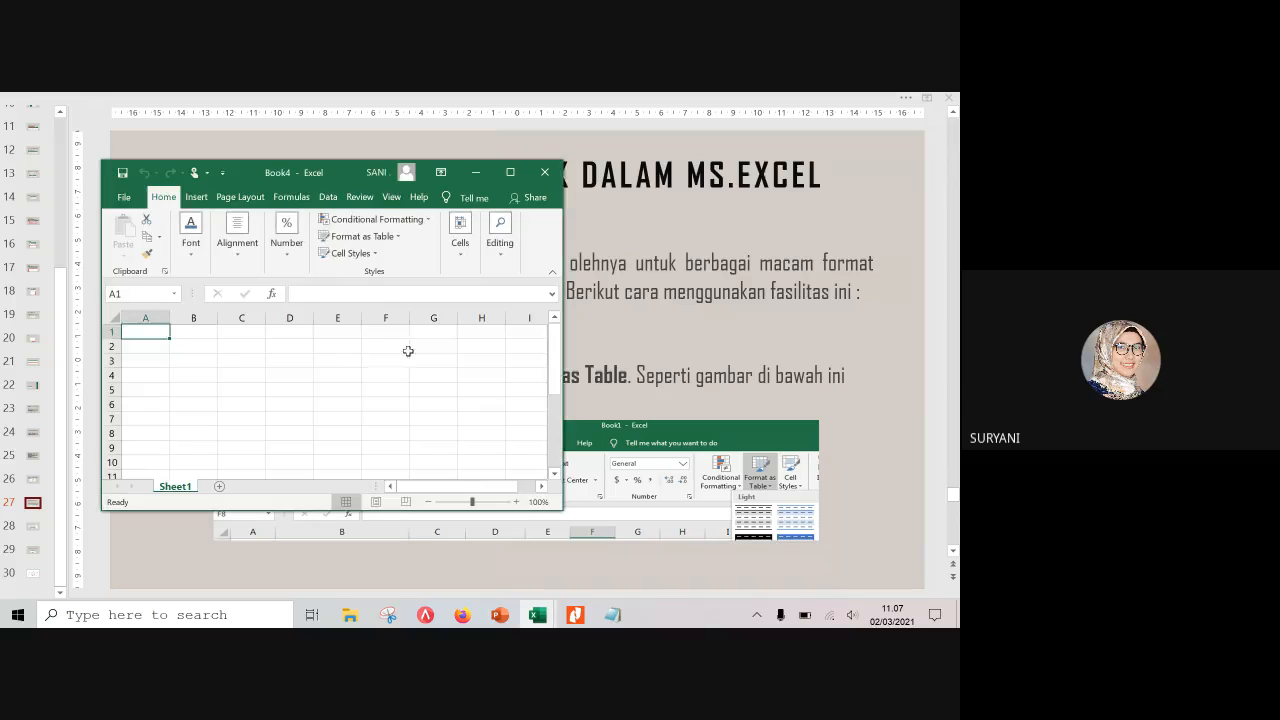
pyautogui.click(509, 173)
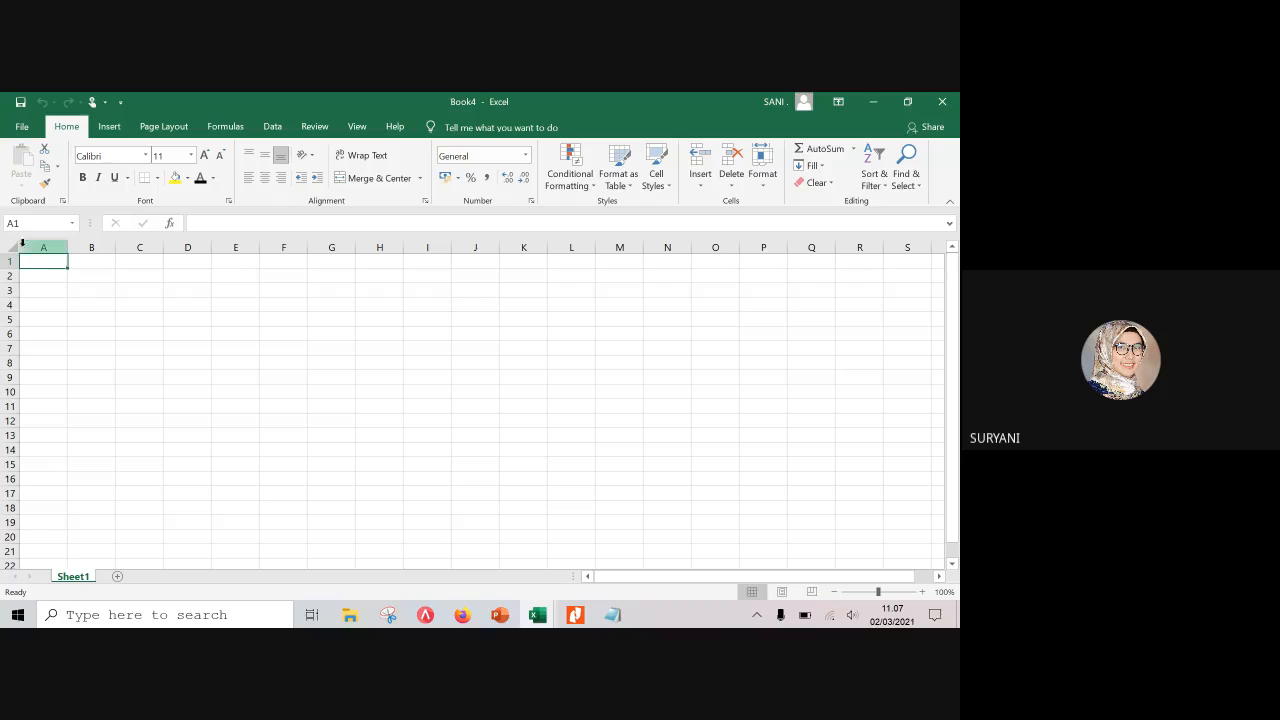
pyautogui.click(5, 246)
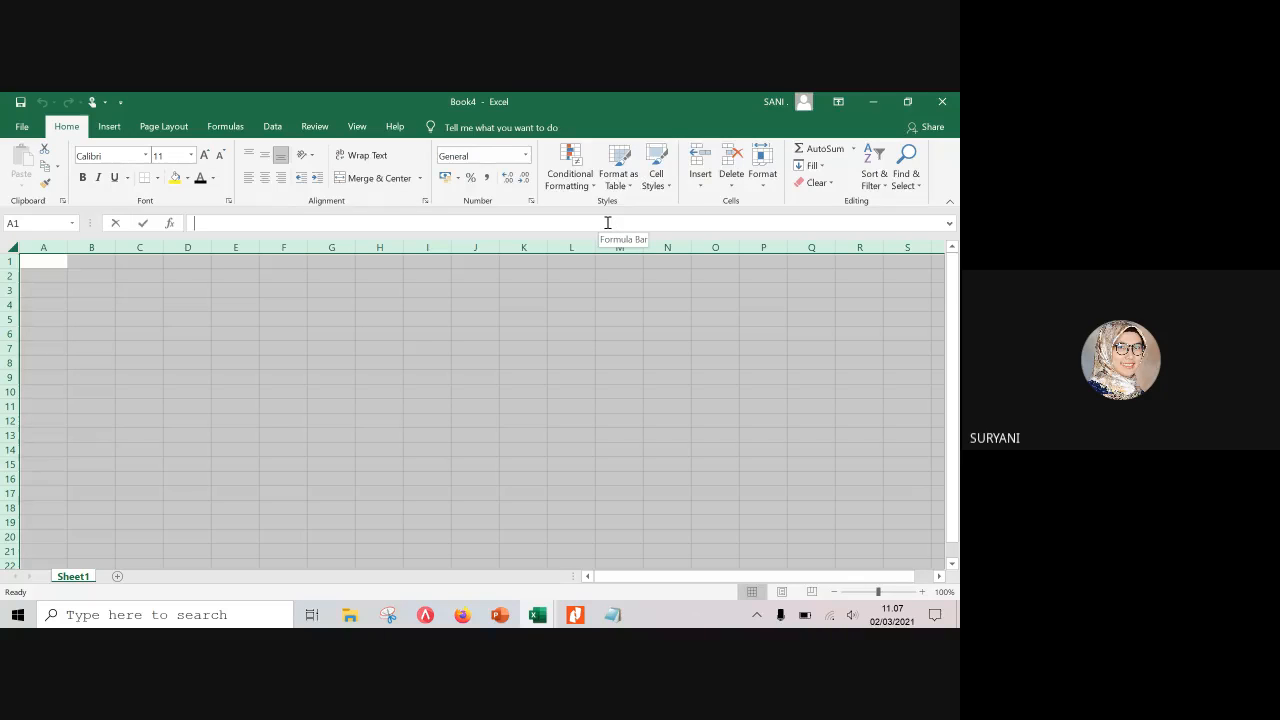
pyautogui.click(590, 303)
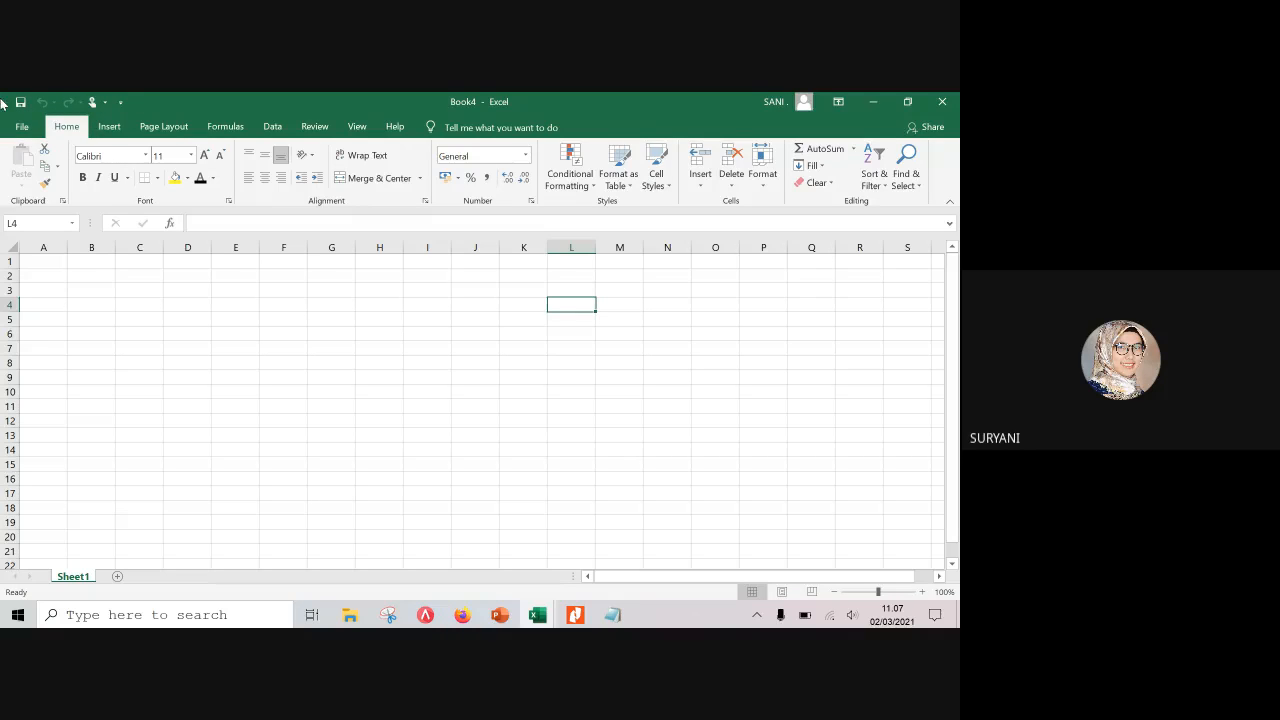
pyautogui.click(120, 104)
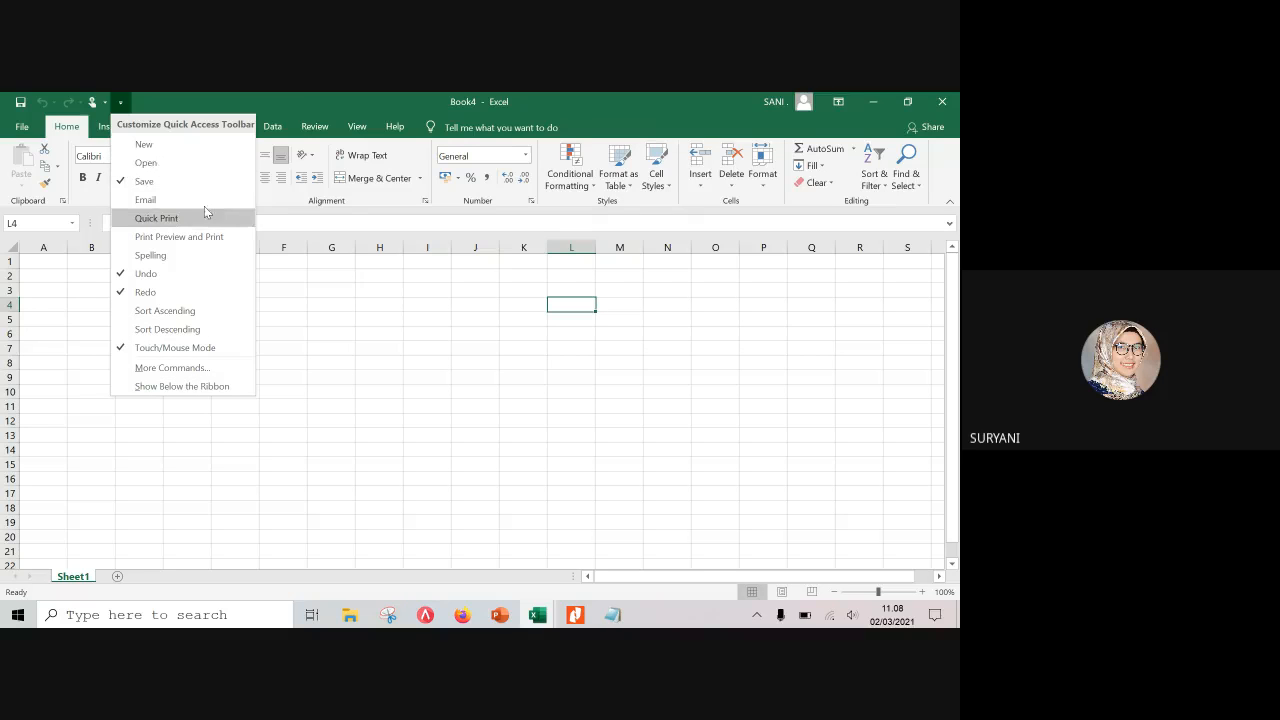
pyautogui.click(389, 230)
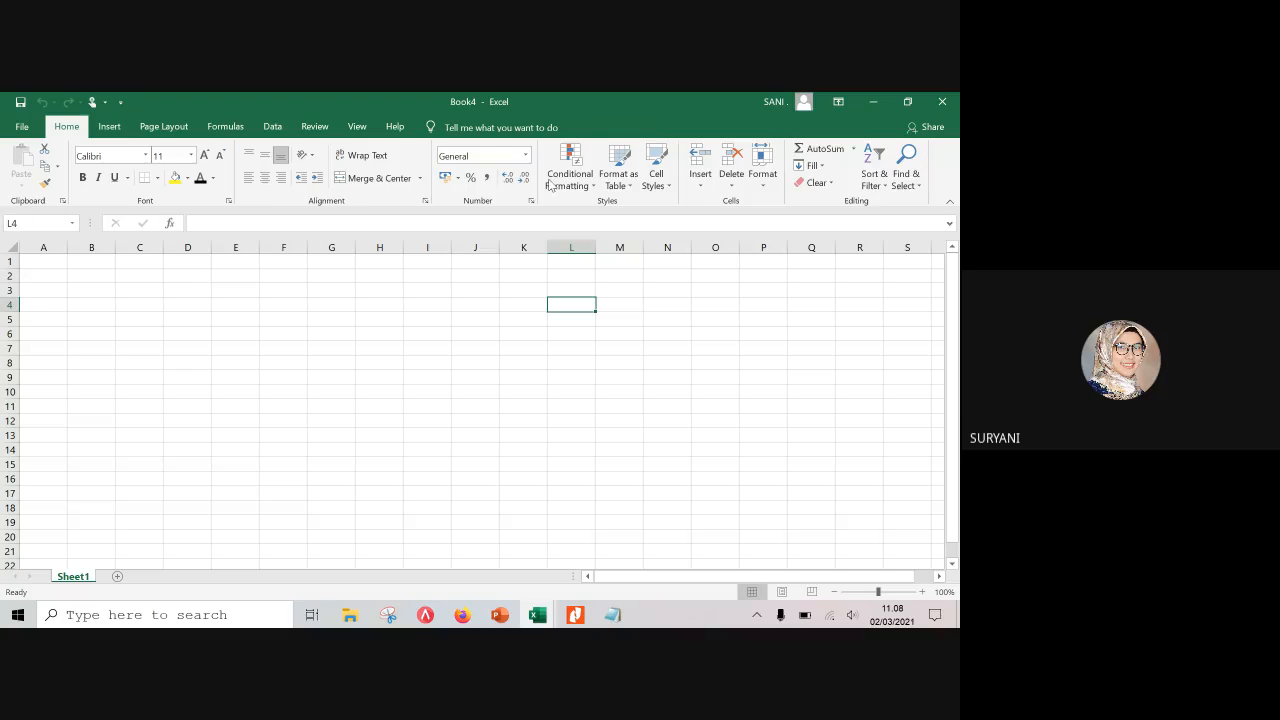
# Switch the ribbon display to Auto-hide, to Show Tabs, and back to Show Tabs and Commands
pyautogui.click(838, 103)
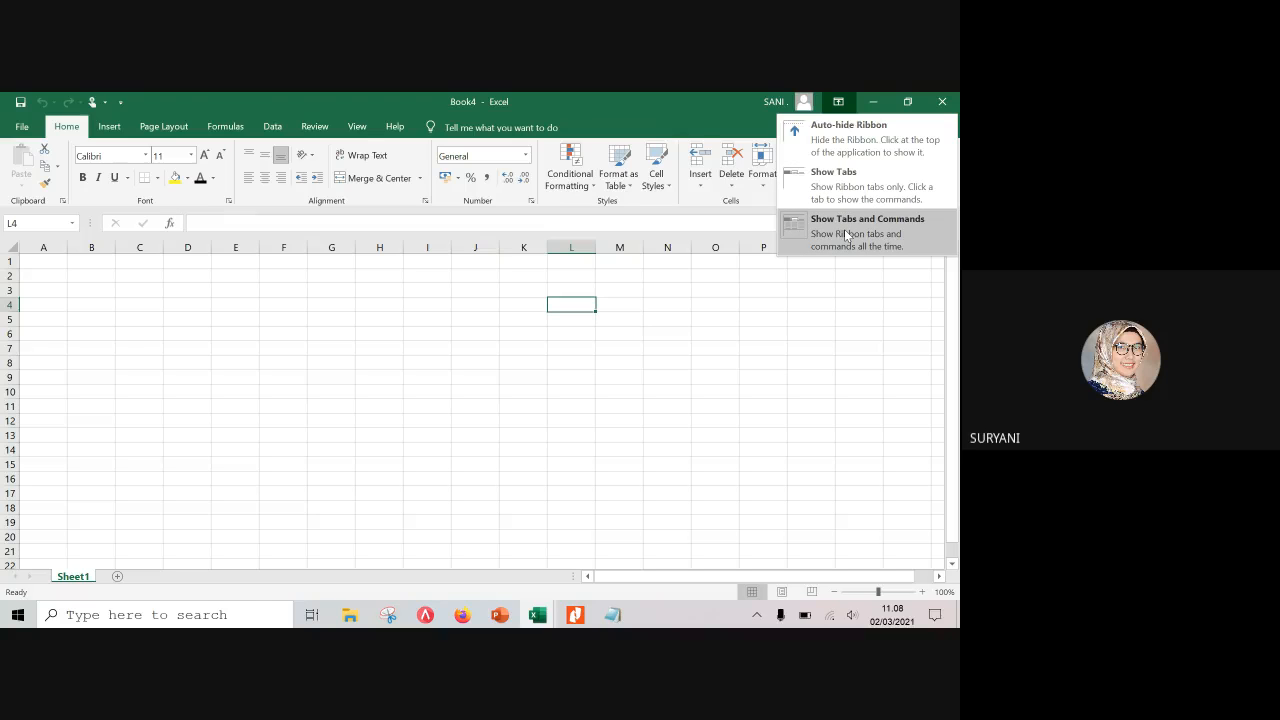
pyautogui.click(844, 138)
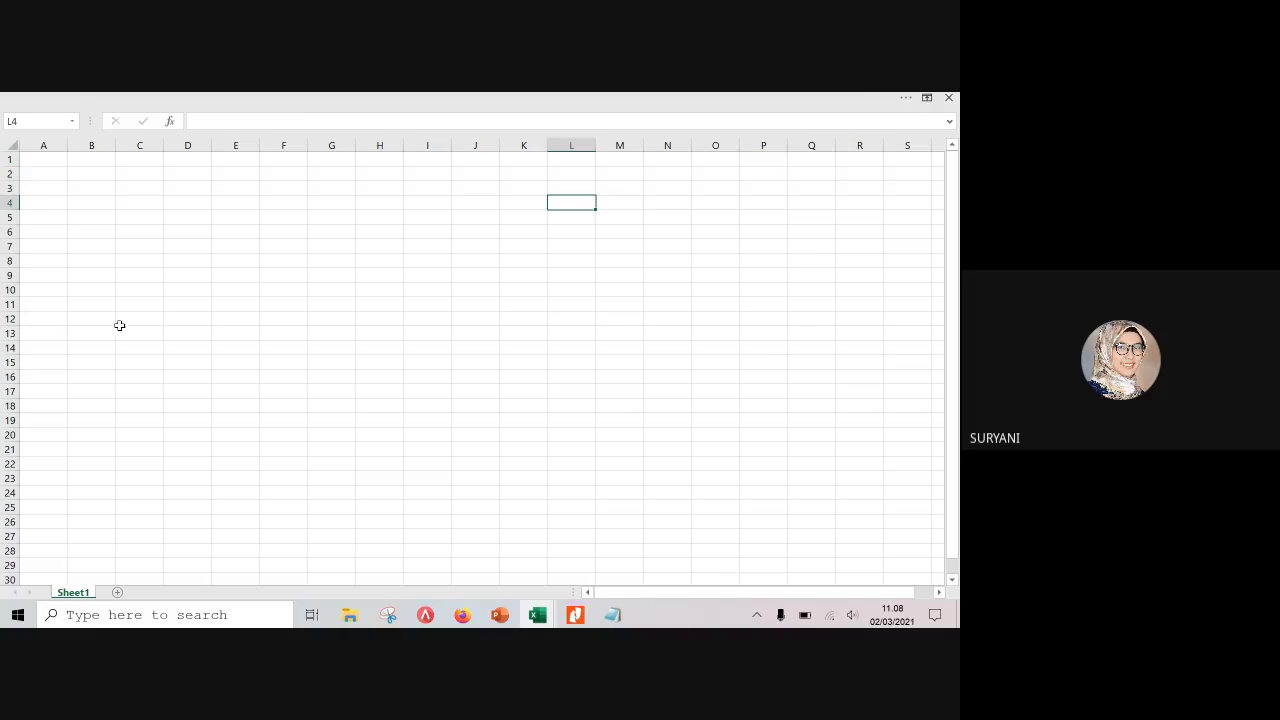
pyautogui.click(928, 100)
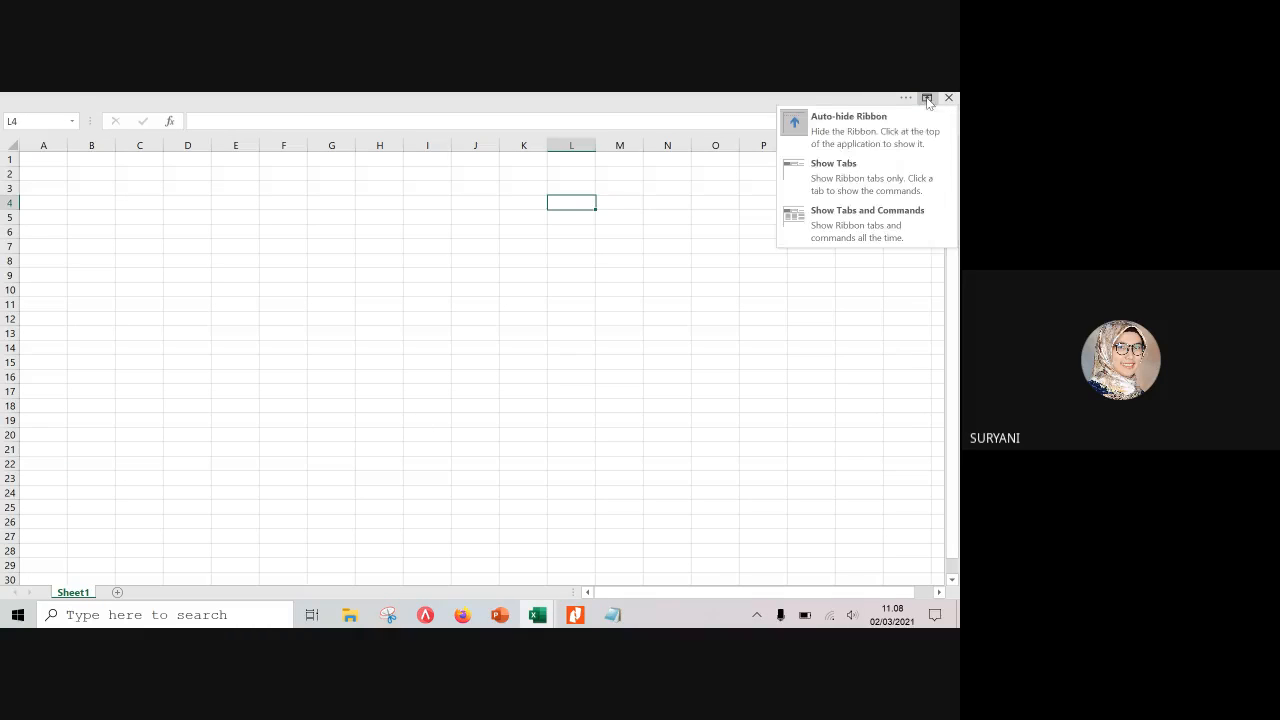
pyautogui.click(862, 176)
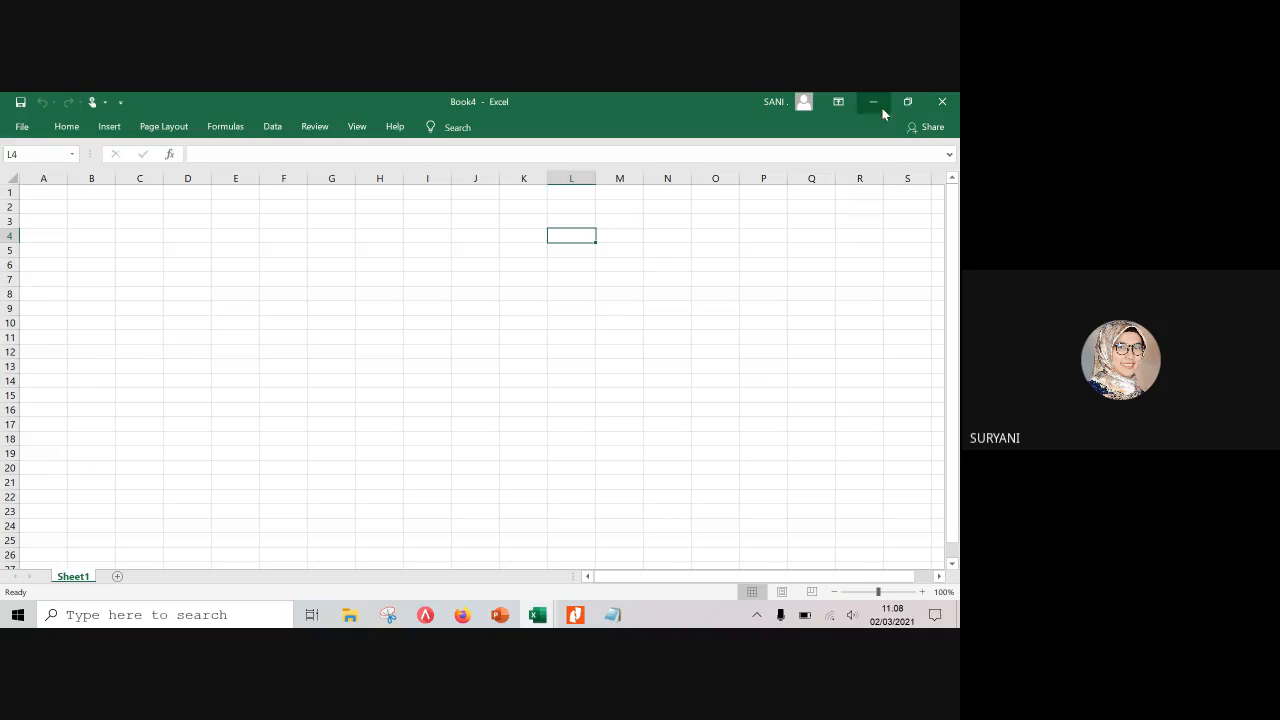
pyautogui.click(839, 103)
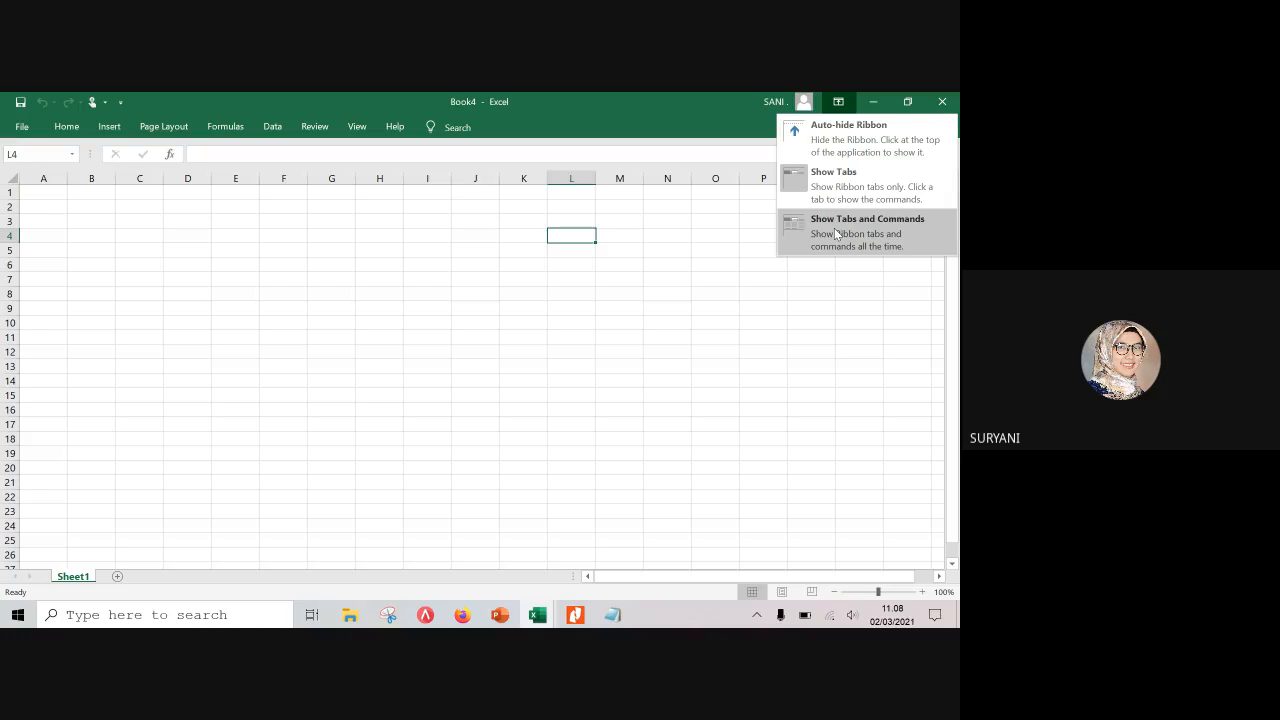
pyautogui.click(836, 233)
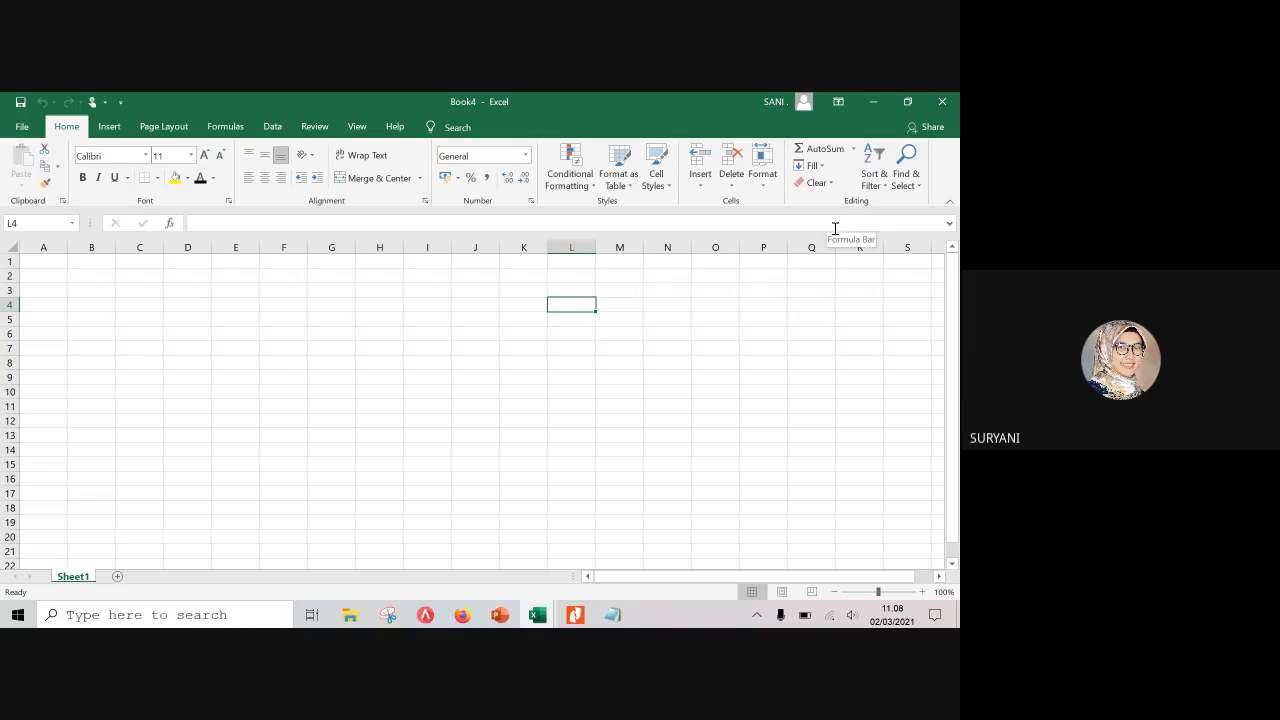
# Enter the sample text "hjasdhjshdjsahdjsdjsdsj" in cell L4 through the formula bar
pyautogui.click(40, 223)
pyautogui.click(574, 304)
pyautogui.click(217, 221)
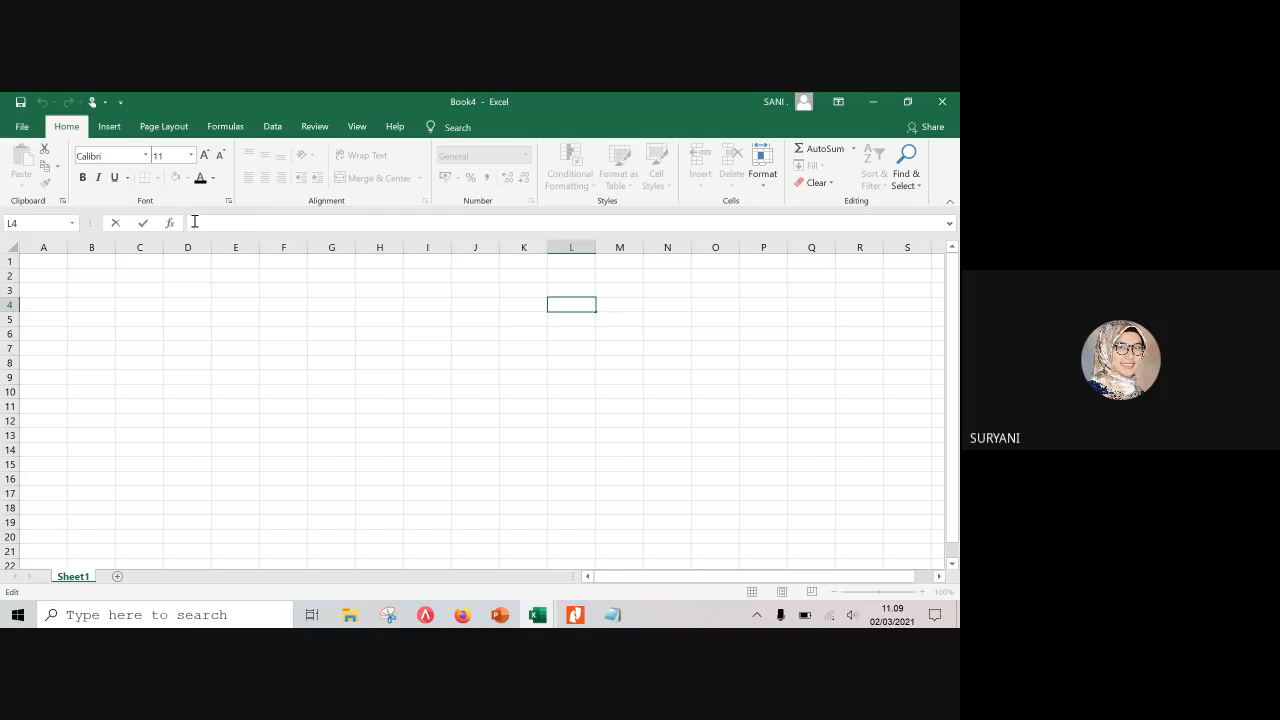
pyautogui.write('hjasdhjshdjsahdjsdjsdsj')
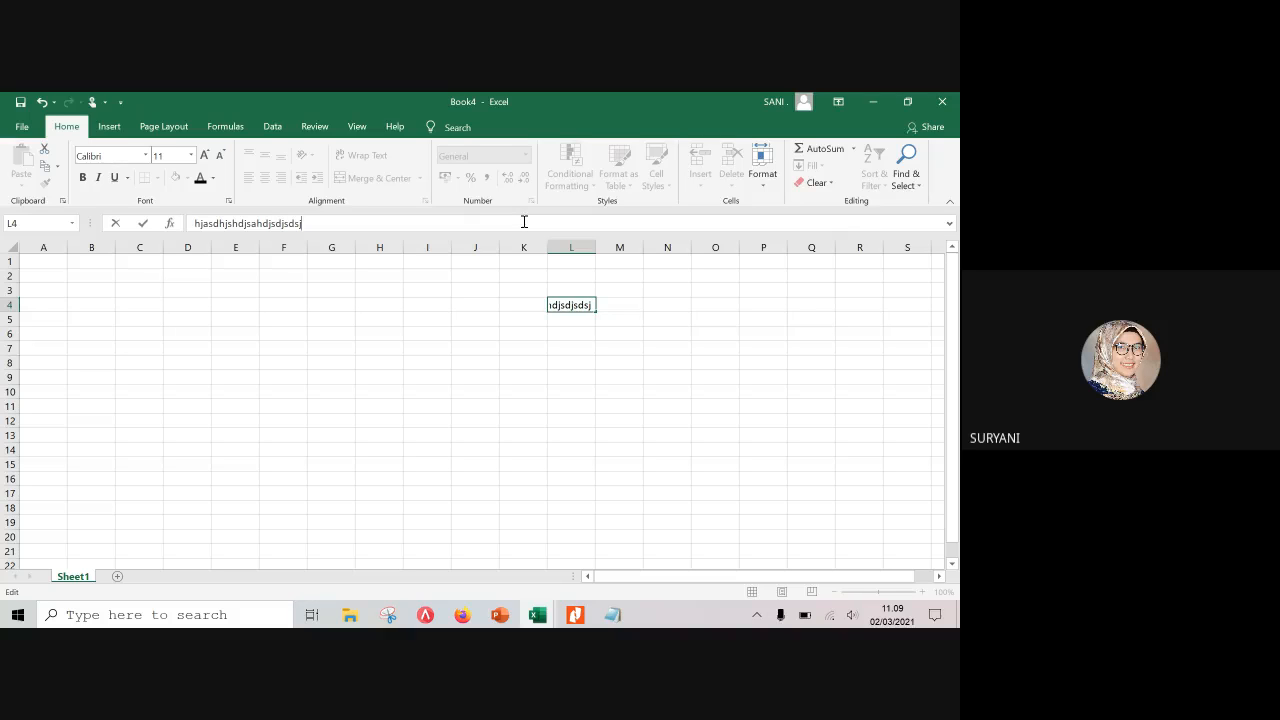
pyautogui.click(620, 361)
pyautogui.click(572, 306)
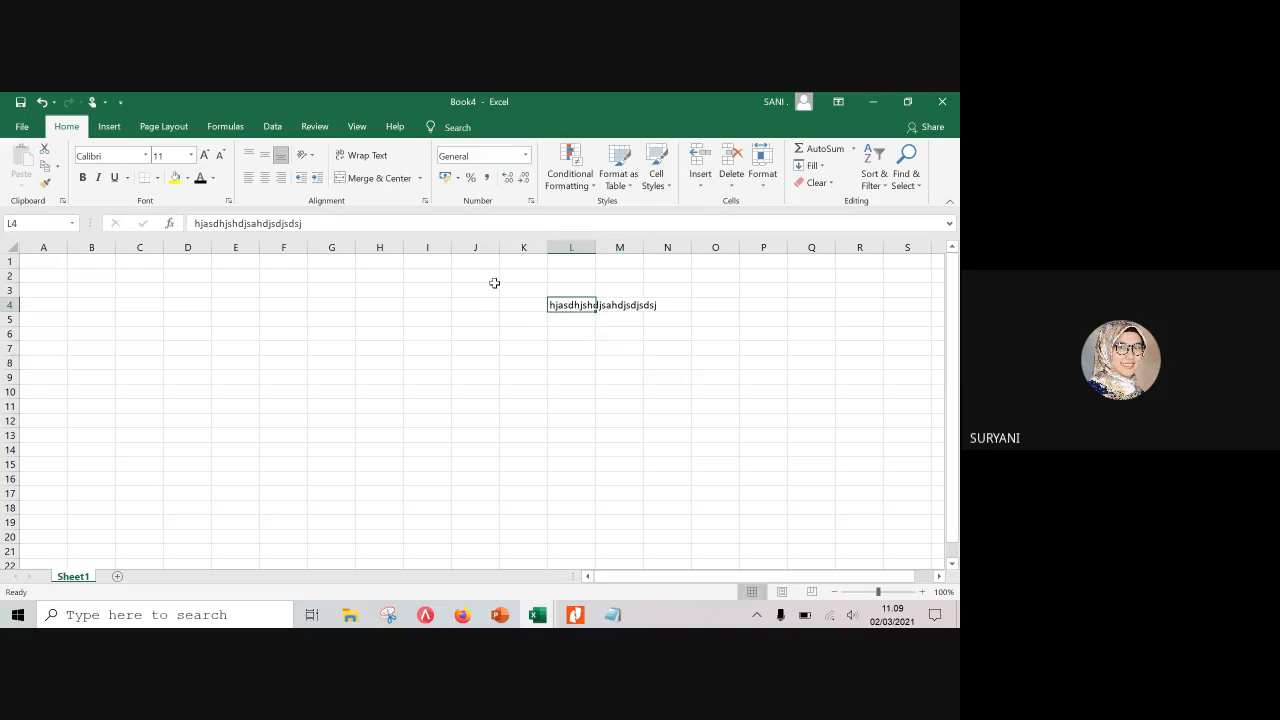
# Clear the sample text from cell L4 in the formula bar
pyautogui.click(358, 223)
pyautogui.press('BackSpace')
pyautogui.press('BackSpace')
pyautogui.press('BackSpace')
pyautogui.press('BackSpace')
pyautogui.press('BackSpace')
pyautogui.press('BackSpace')
pyautogui.press('BackSpace')
pyautogui.press('BackSpace')
pyautogui.press('BackSpace')
pyautogui.press('BackSpace')
pyautogui.press('BackSpace')
pyautogui.press('BackSpace')
pyautogui.press('BackSpace')
pyautogui.press('BackSpace')
pyautogui.press('BackSpace')
pyautogui.press('BackSpace')
pyautogui.press('BackSpace')
pyautogui.press('BackSpace')
pyautogui.press('BackSpace')
pyautogui.press('BackSpace')
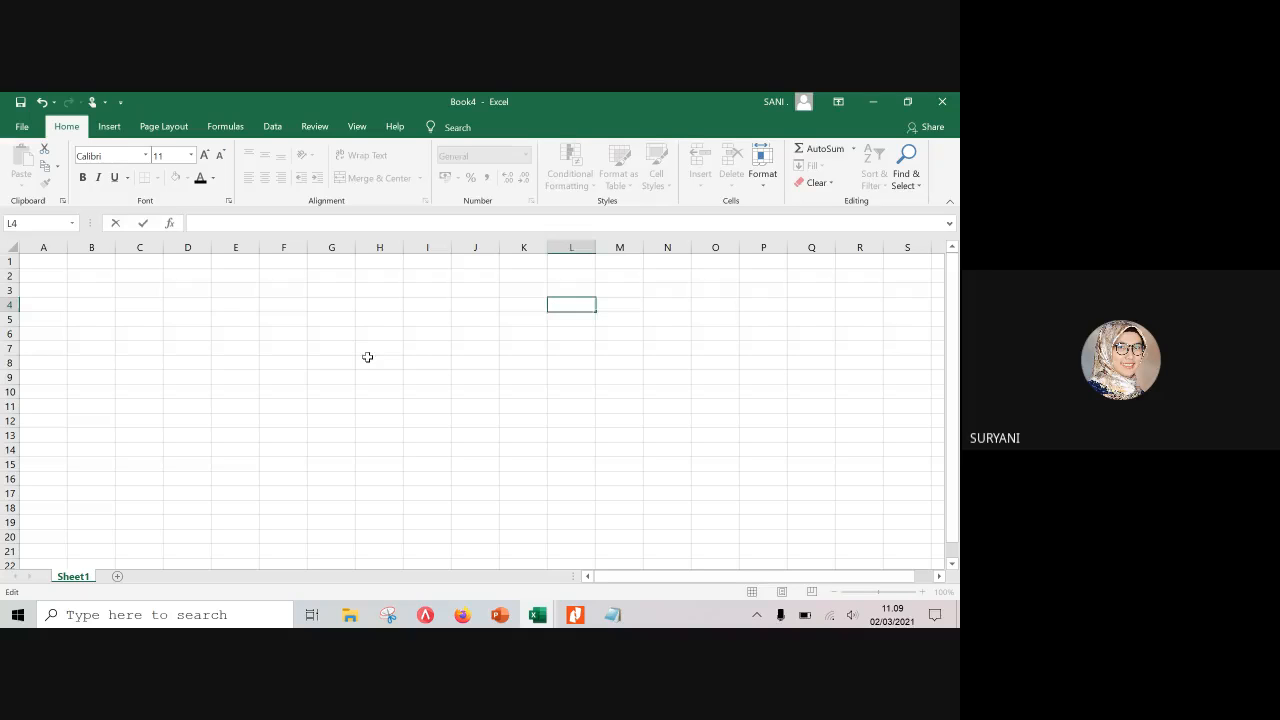
pyautogui.click(366, 358)
# Add two new worksheets after Sheet1 and delete Sheet3
pyautogui.click(11, 247)
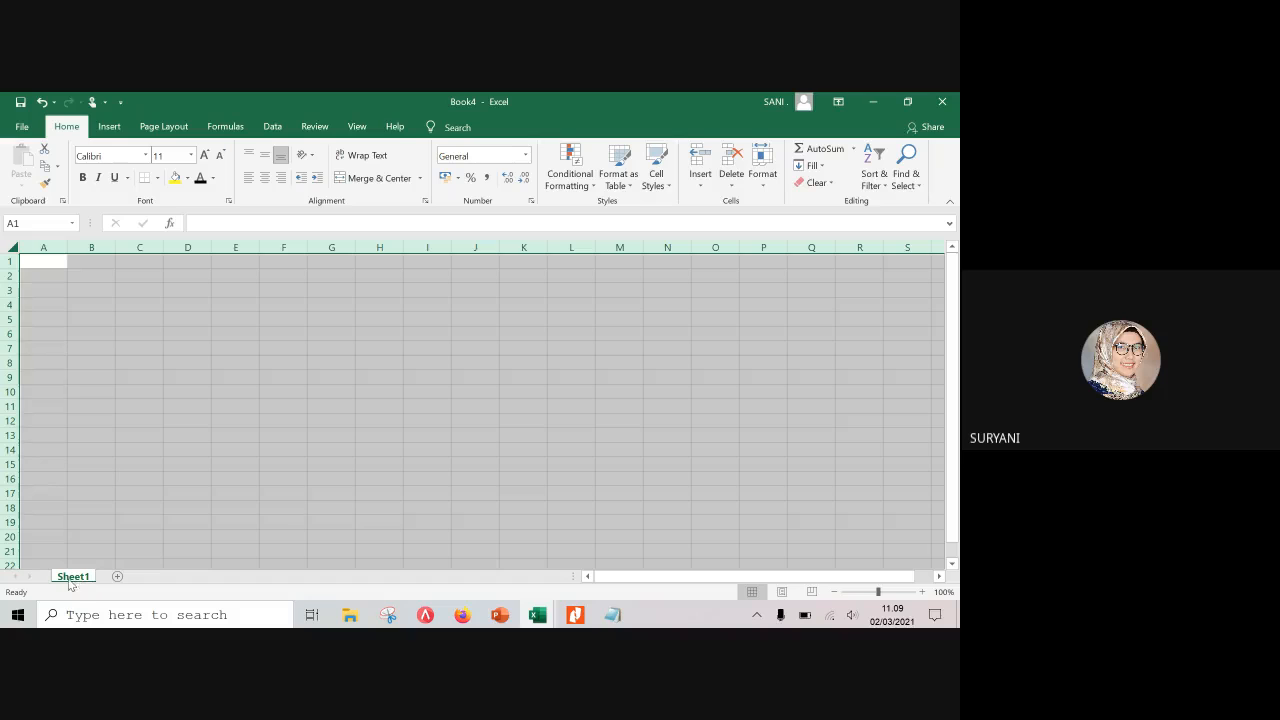
pyautogui.click(119, 577)
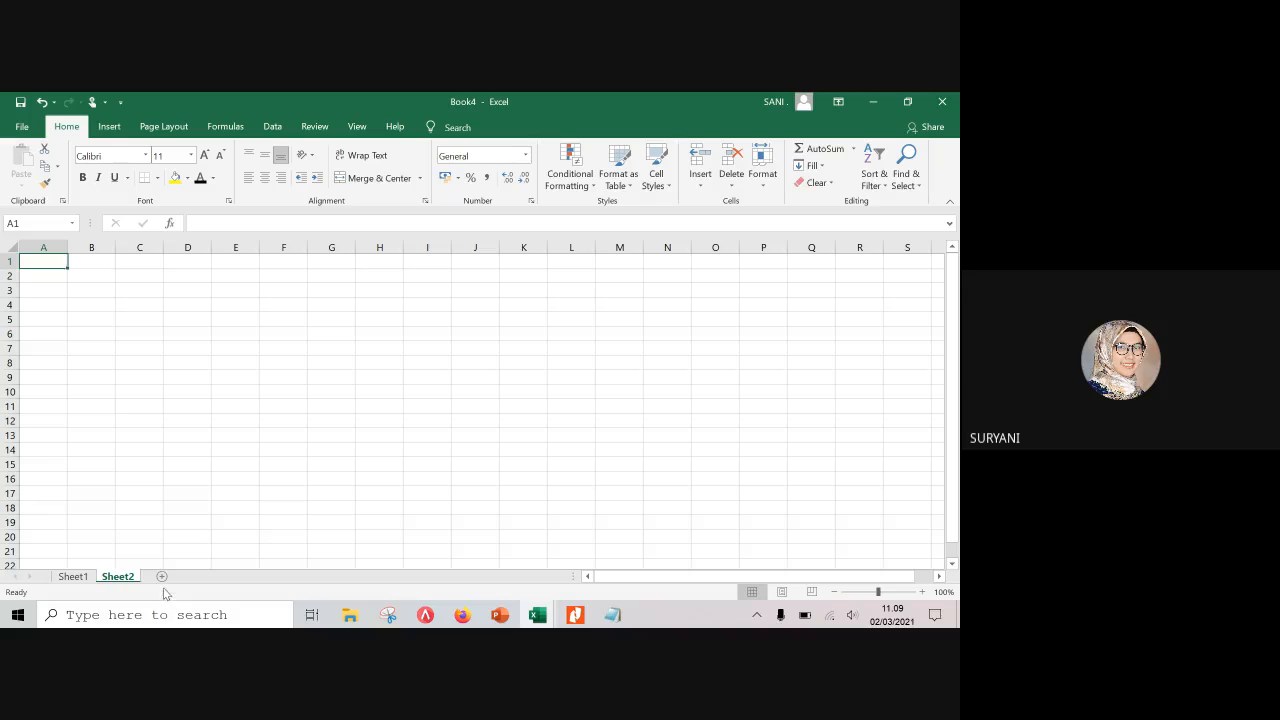
pyautogui.click(161, 577)
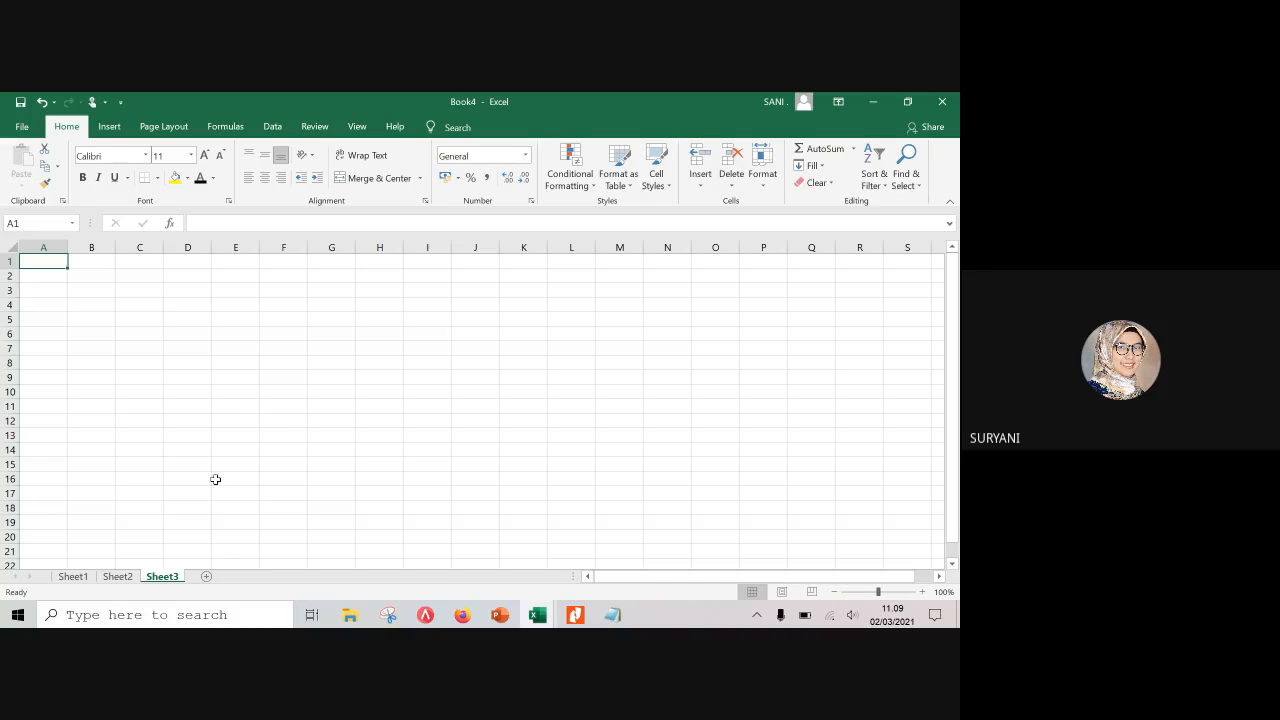
pyautogui.rightClick(156, 583)
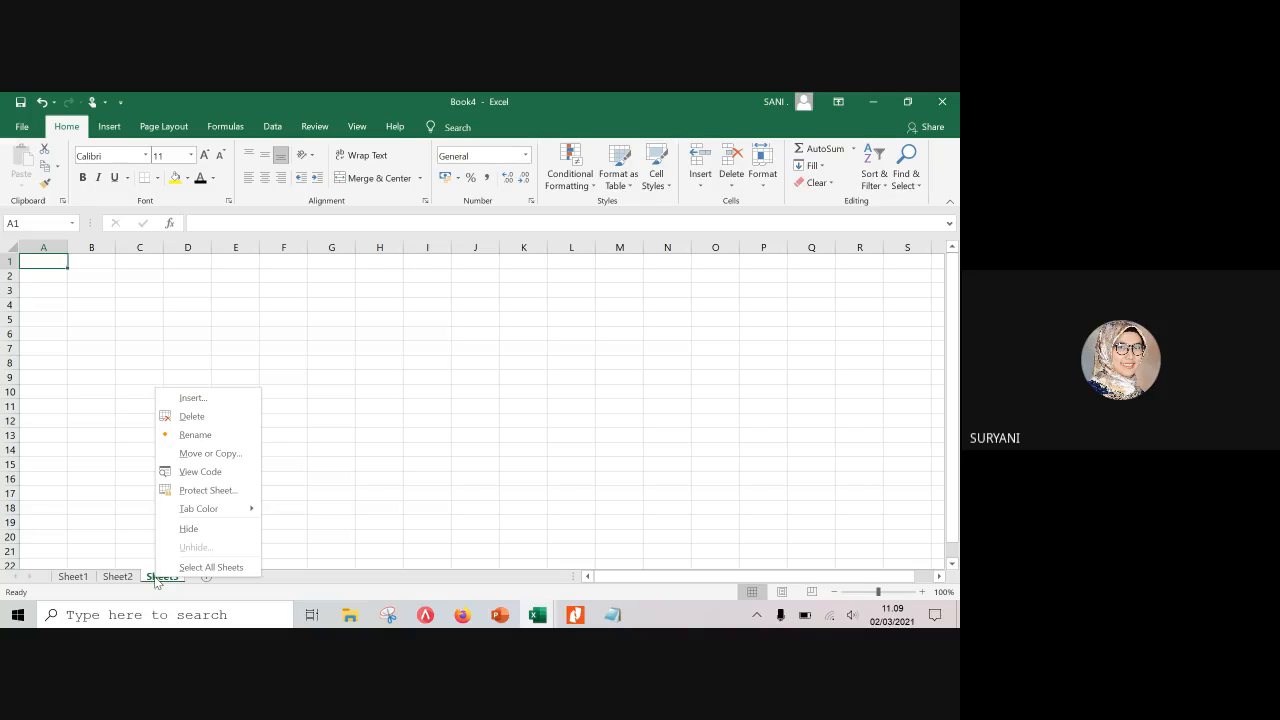
pyautogui.click(193, 417)
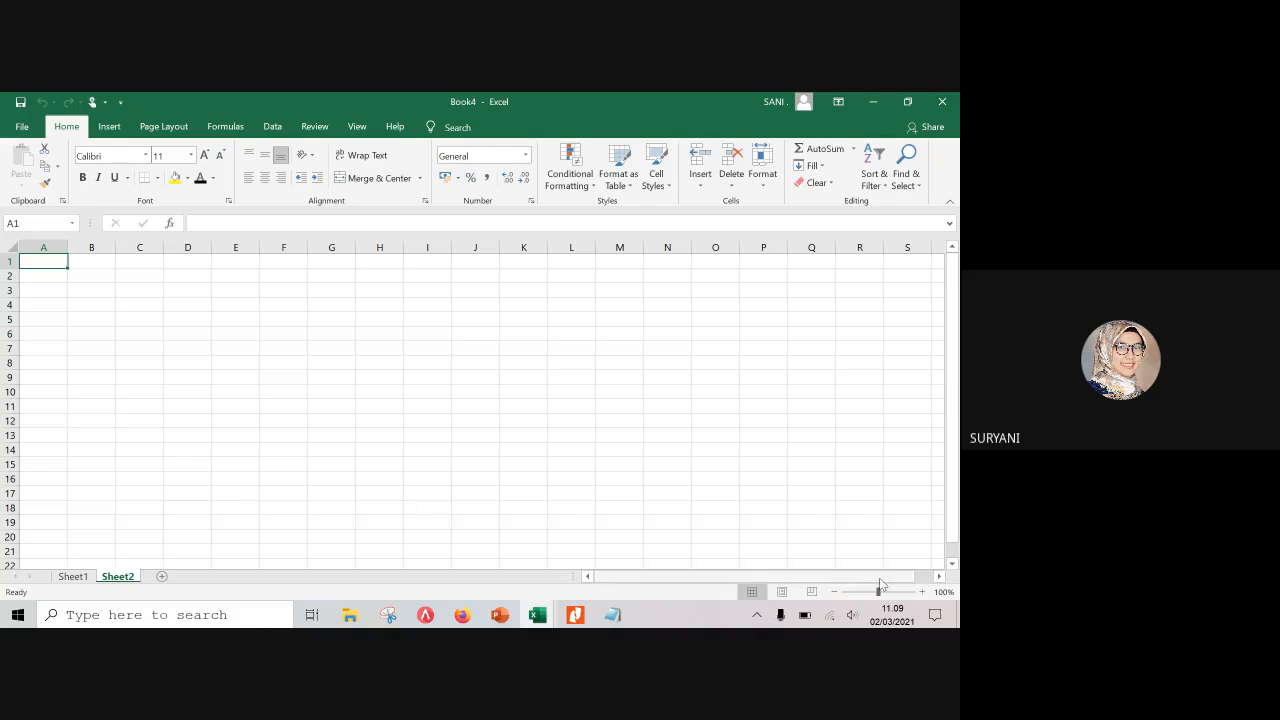
pyautogui.moveTo(840, 578); pyautogui.dragTo(880, 580)
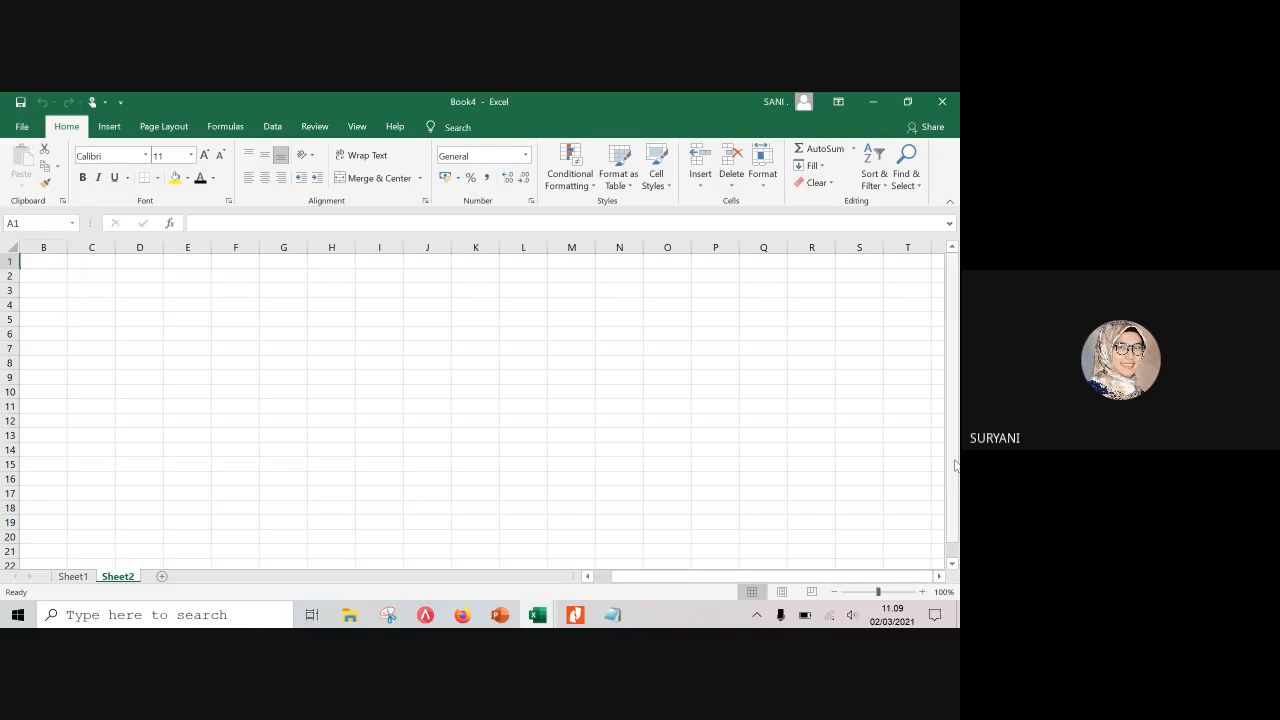
pyautogui.moveTo(956, 456); pyautogui.dragTo(958, 484)
pyautogui.moveTo(958, 420); pyautogui.dragTo(957, 404)
pyautogui.moveTo(876, 577); pyautogui.dragTo(894, 574)
pyautogui.moveTo(952, 433); pyautogui.dragTo(953, 434)
pyautogui.moveTo(955, 349); pyautogui.dragTo(955, 356)
pyautogui.moveTo(874, 578)
pyautogui.mouseDown()
pyautogui.moveTo(847, 588)
pyautogui.moveTo(889, 575)
pyautogui.mouseUp()
pyautogui.moveTo(956, 536)
pyautogui.mouseDown()
pyautogui.moveTo(957, 501)
pyautogui.moveTo(958, 516)
pyautogui.mouseUp()
pyautogui.moveTo(957, 410); pyautogui.dragTo(957, 398)
pyautogui.moveTo(814, 583)
pyautogui.mouseDown()
pyautogui.moveTo(872, 566)
pyautogui.moveTo(790, 590)
pyautogui.mouseUp()
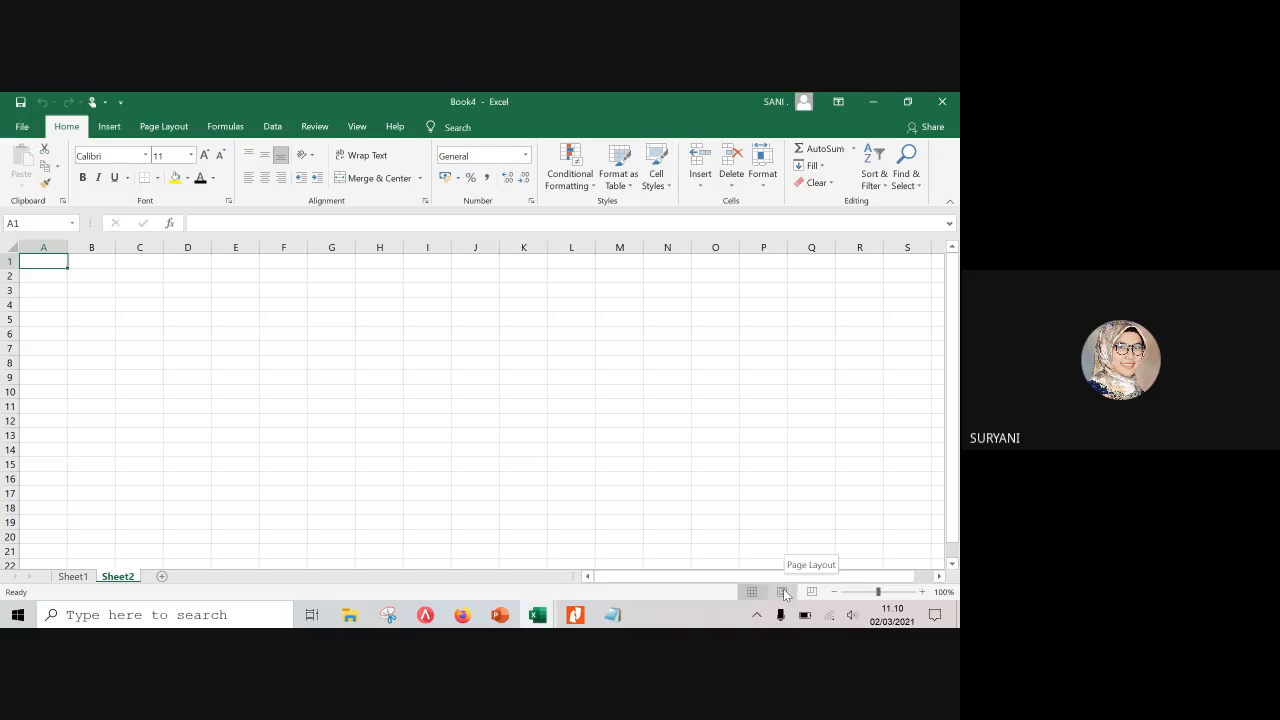
# View Sheet2 in Page Layout and Page Break Preview, and return it to Normal view
pyautogui.click(783, 592)
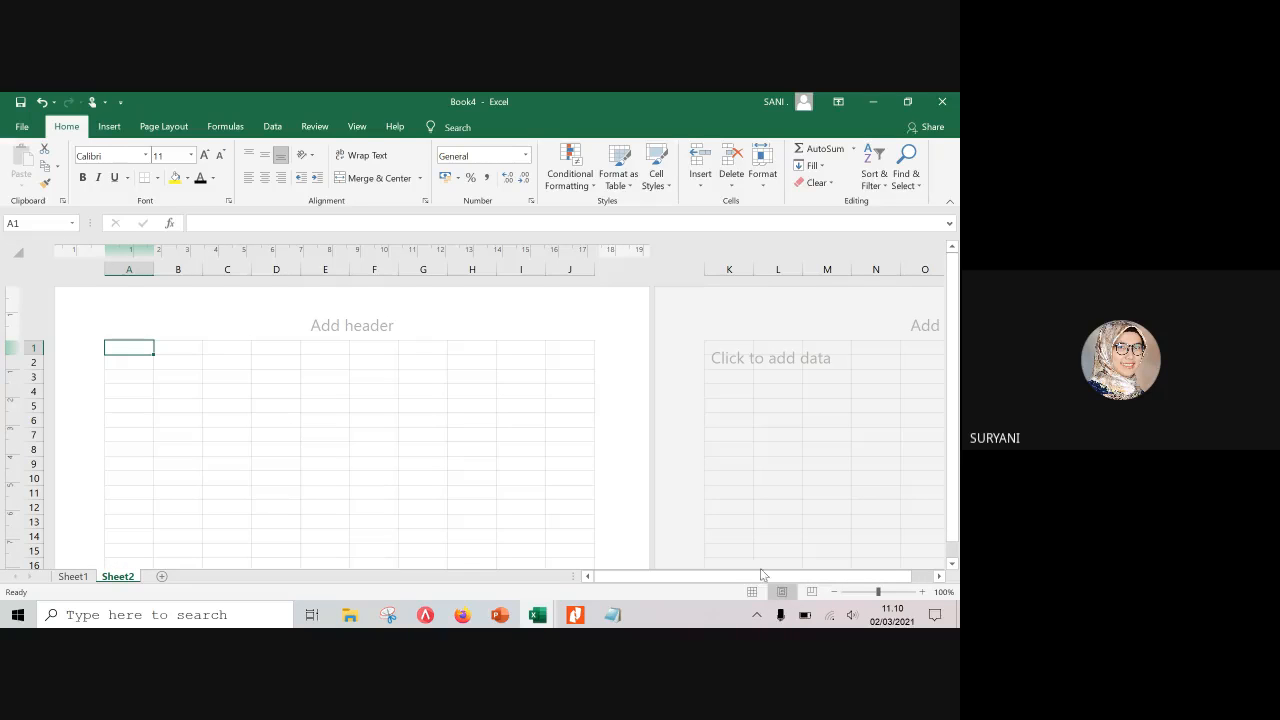
pyautogui.click(811, 592)
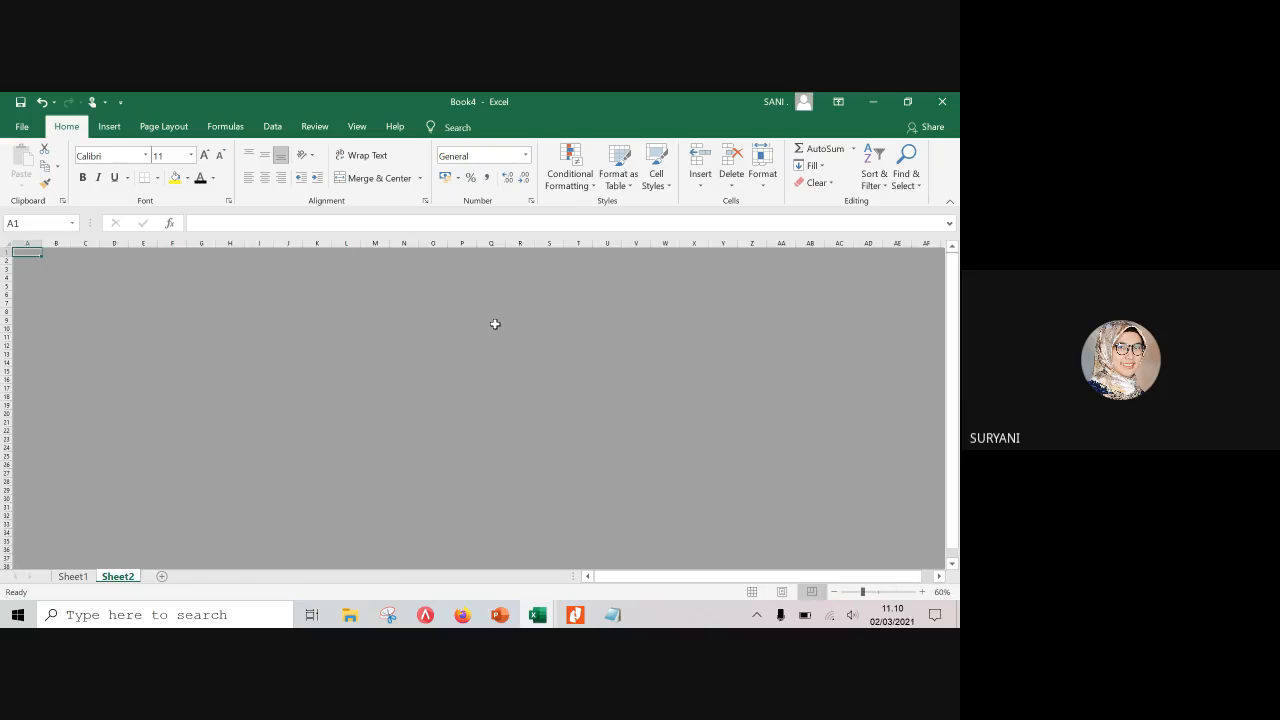
pyautogui.click(754, 594)
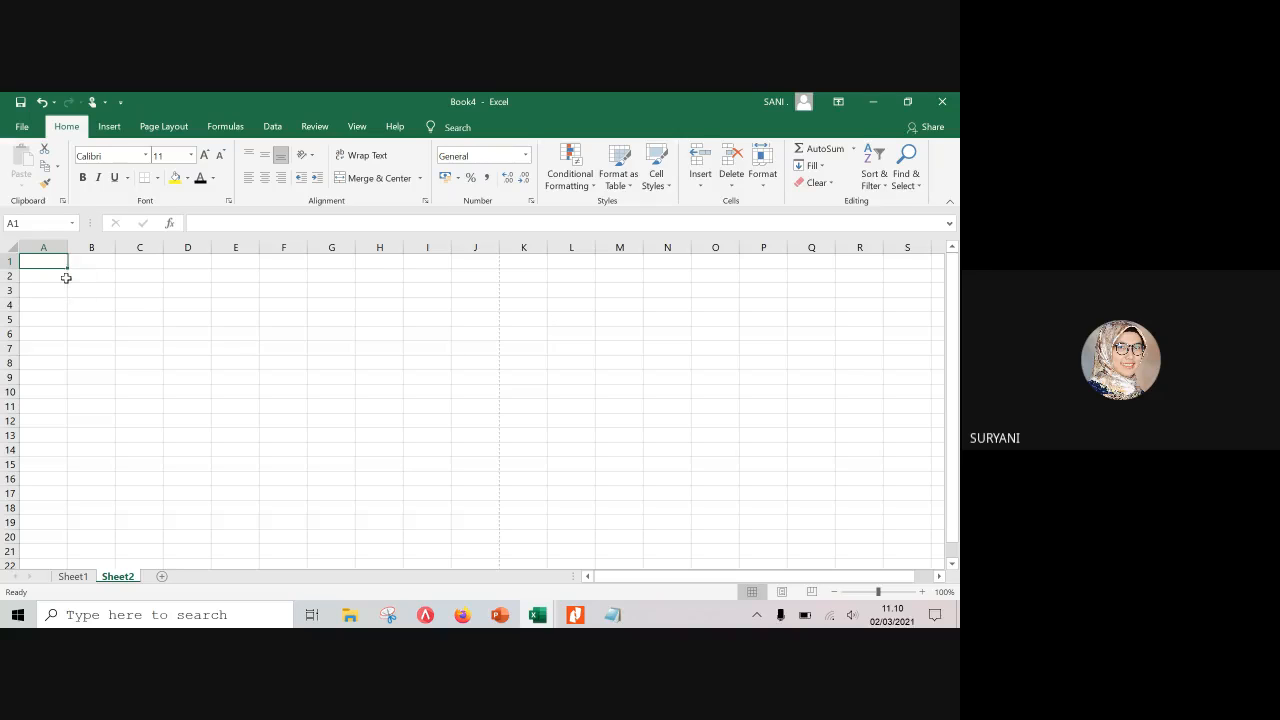
# Switch to the open workbook Kertas Kerja Pertemuan 1
pyautogui.moveTo(76, 275)
pyautogui.mouseDown()
pyautogui.moveTo(129, 311)
pyautogui.moveTo(394, 357)
pyautogui.moveTo(760, 351)
pyautogui.moveTo(771, 366)
pyautogui.moveTo(766, 487)
pyautogui.mouseUp()
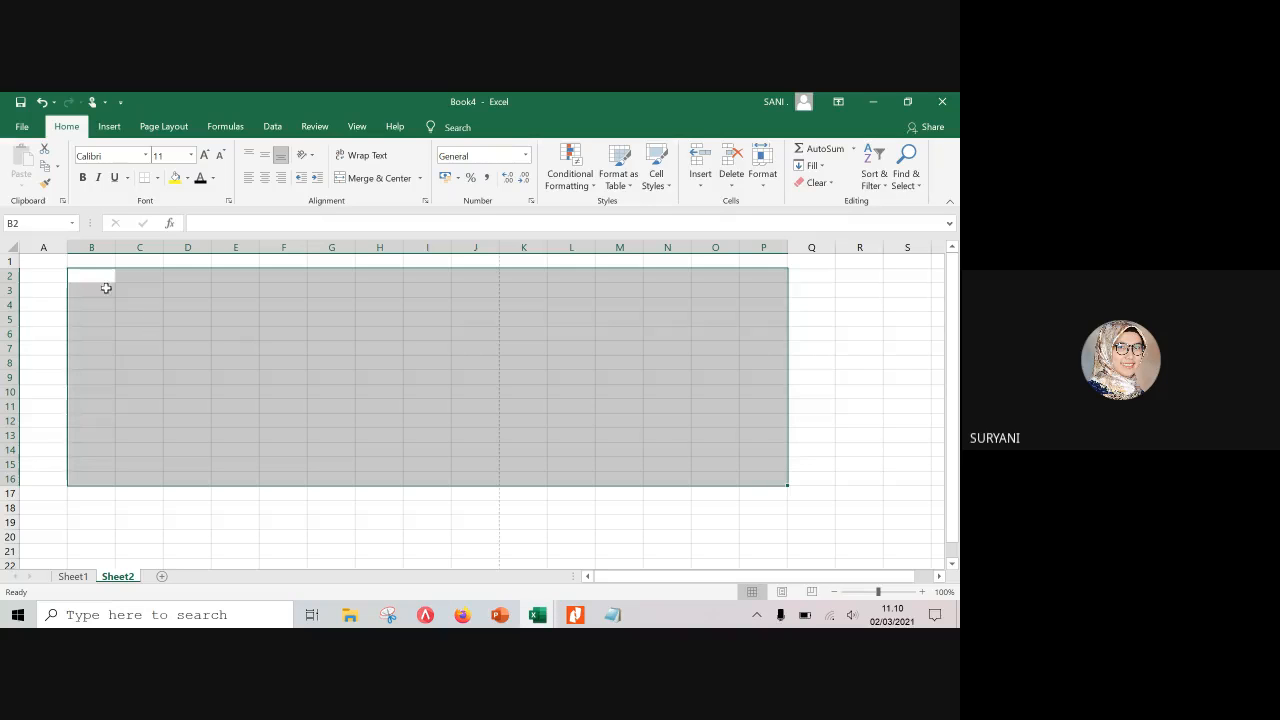
pyautogui.click(541, 618)
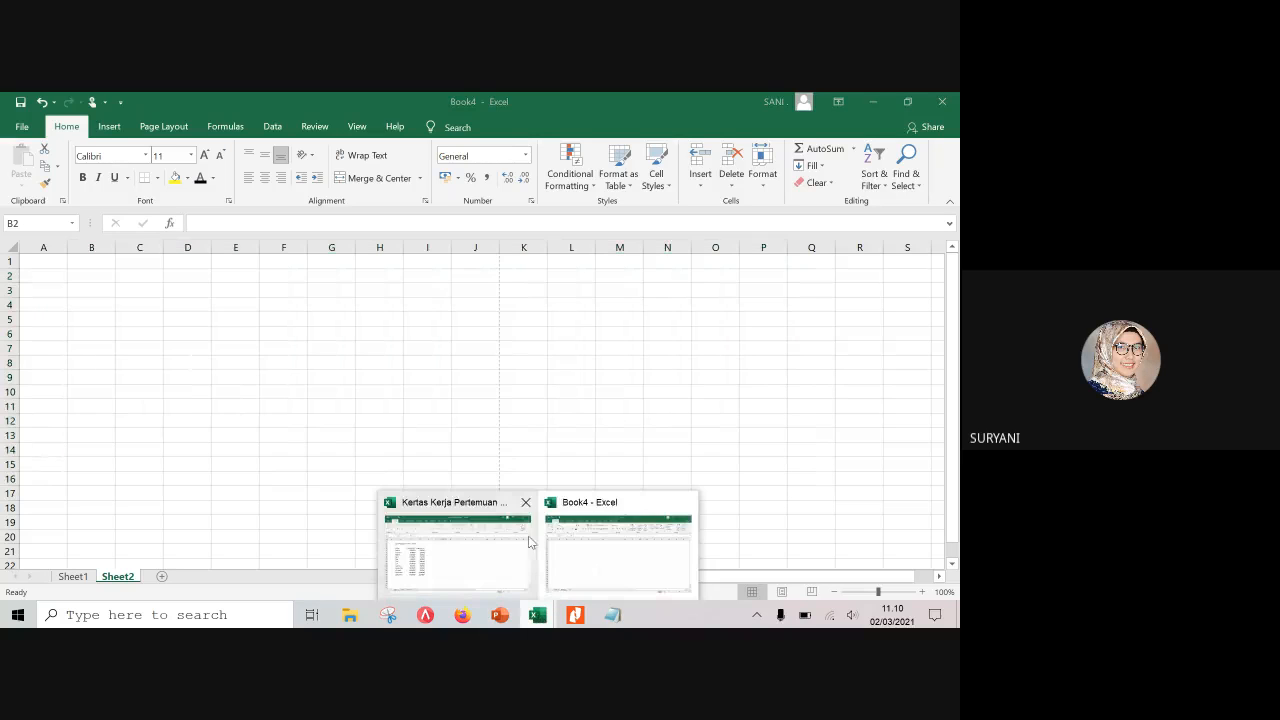
pyautogui.click(448, 560)
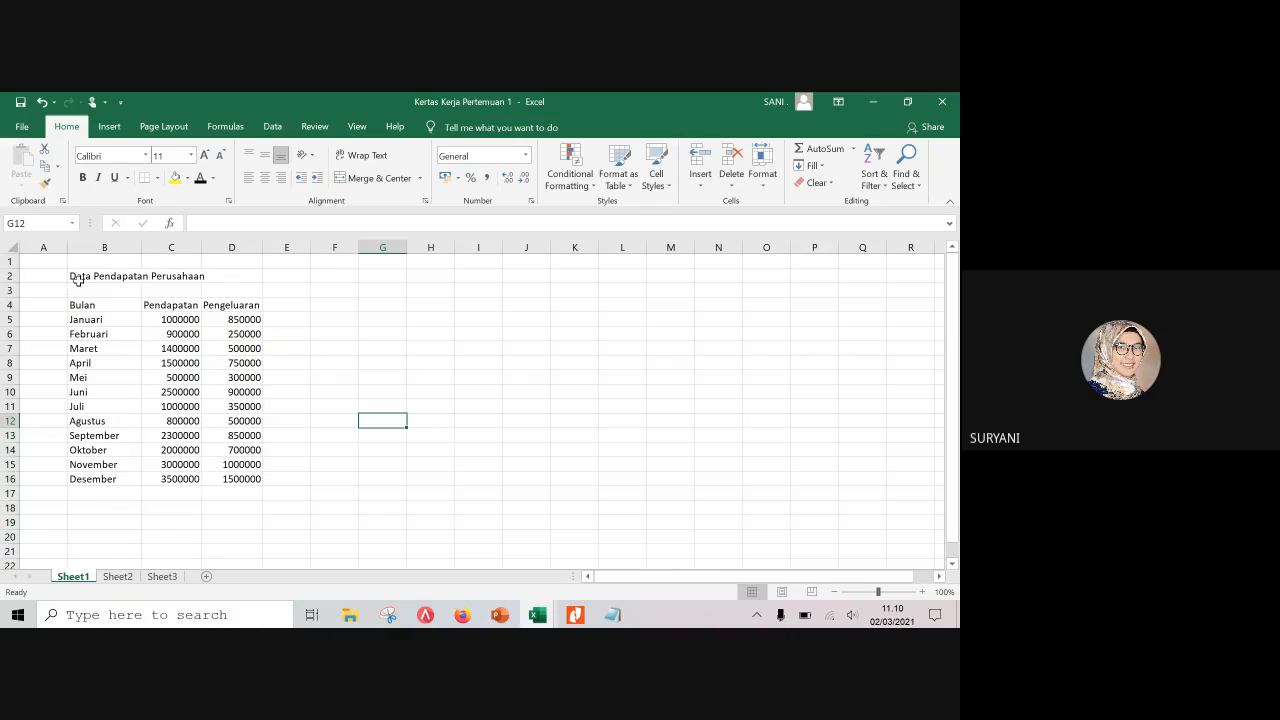
# Copy the income and expense data in range B2:D16 of Sheet1, including its title
pyautogui.moveTo(82, 276); pyautogui.dragTo(234, 486)
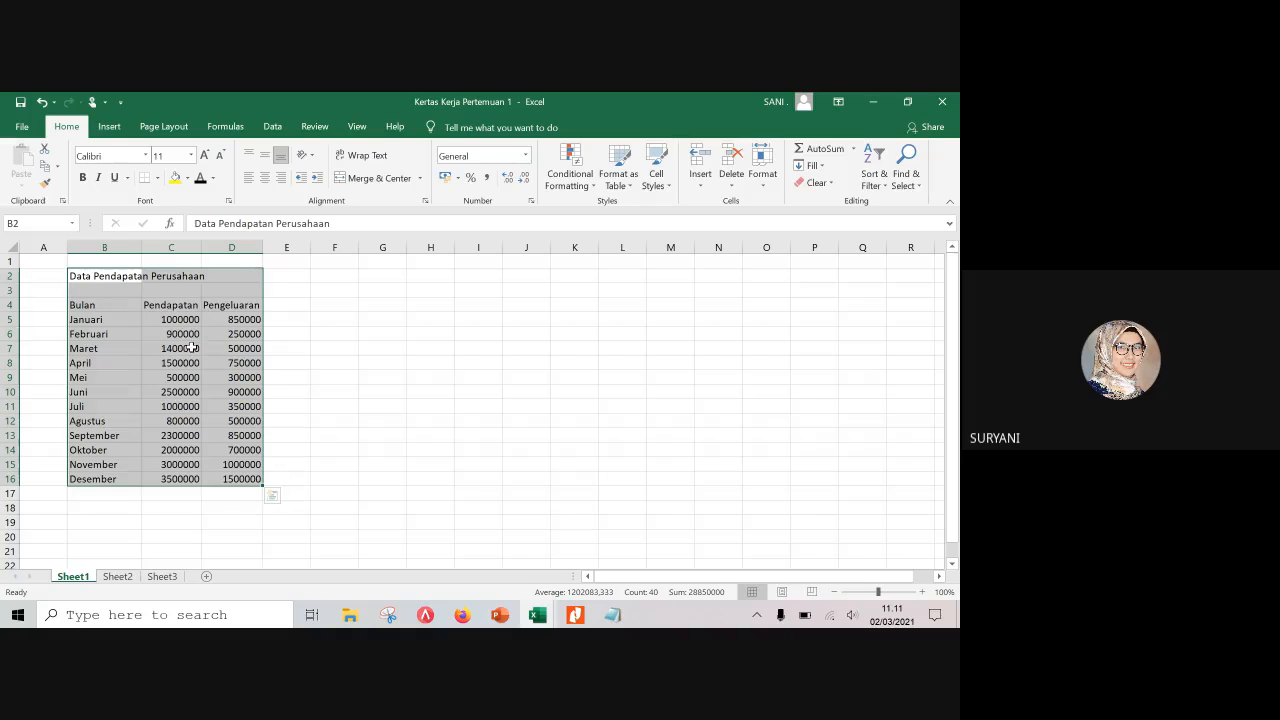
pyautogui.moveTo(74, 275); pyautogui.dragTo(239, 479)
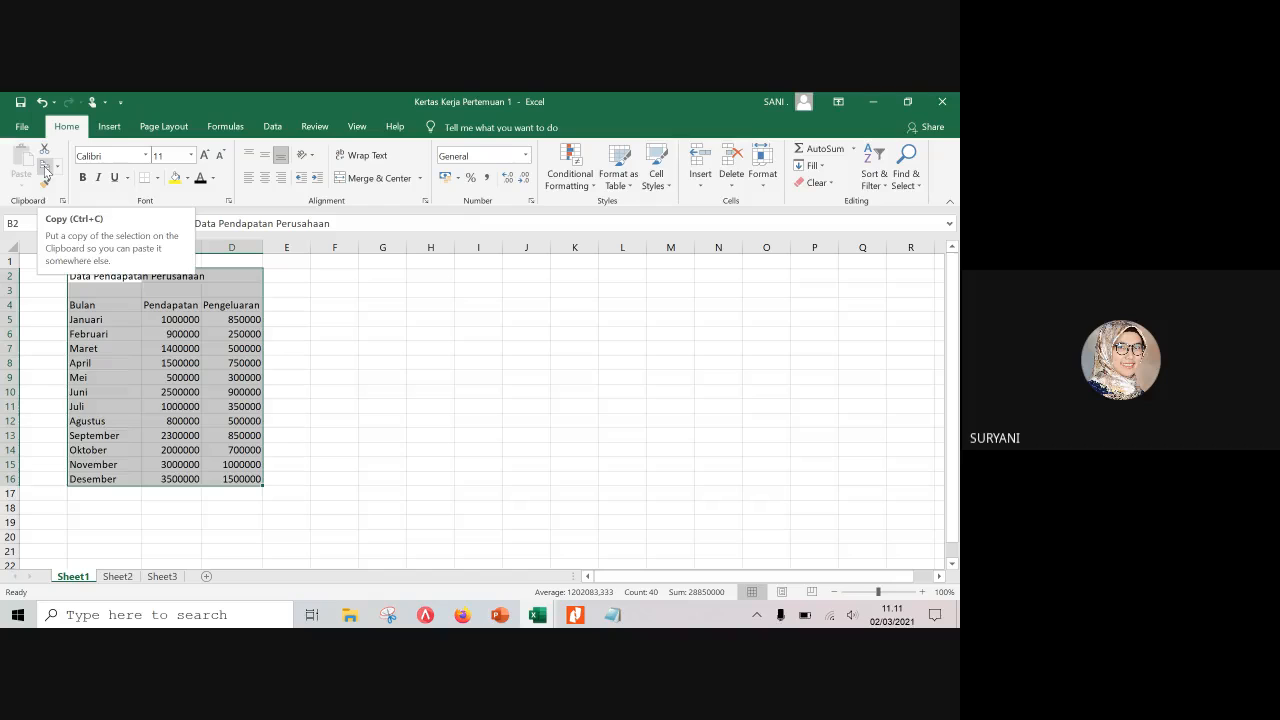
pyautogui.click(45, 170)
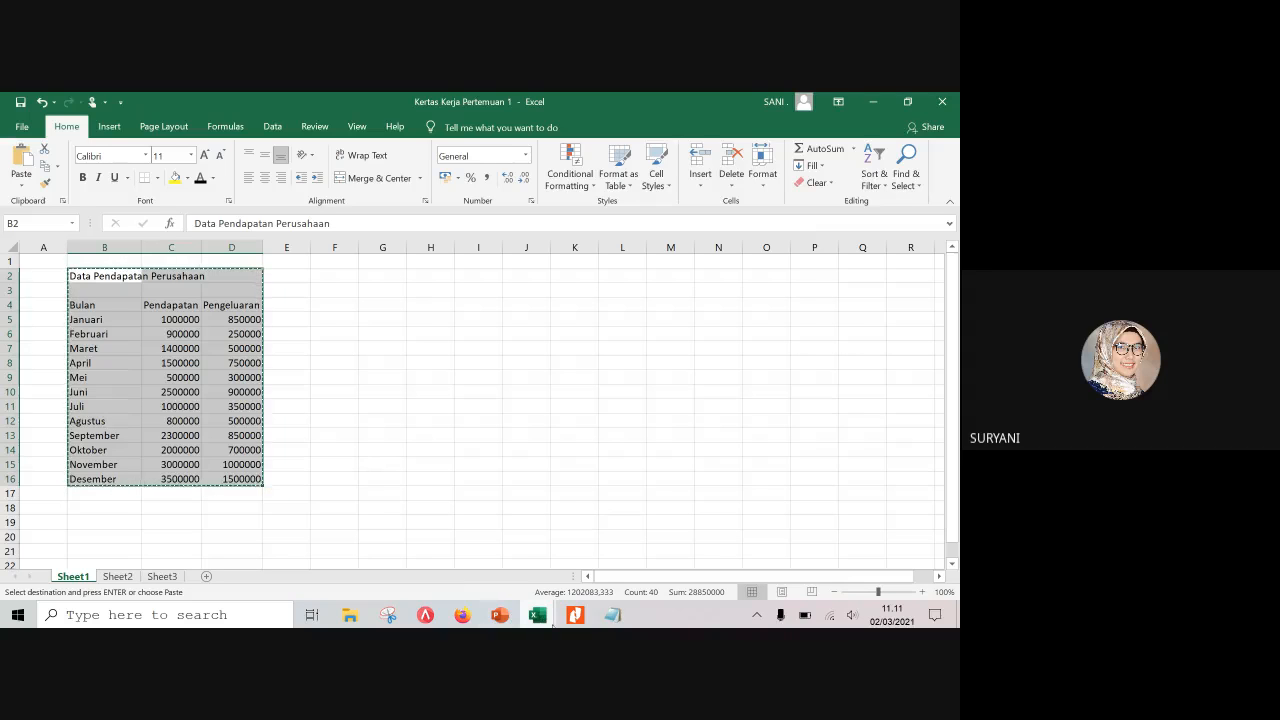
# Switch to the Book4 workbook and paste the copied data into Sheet2 starting at cell B2
pyautogui.click(538, 617)
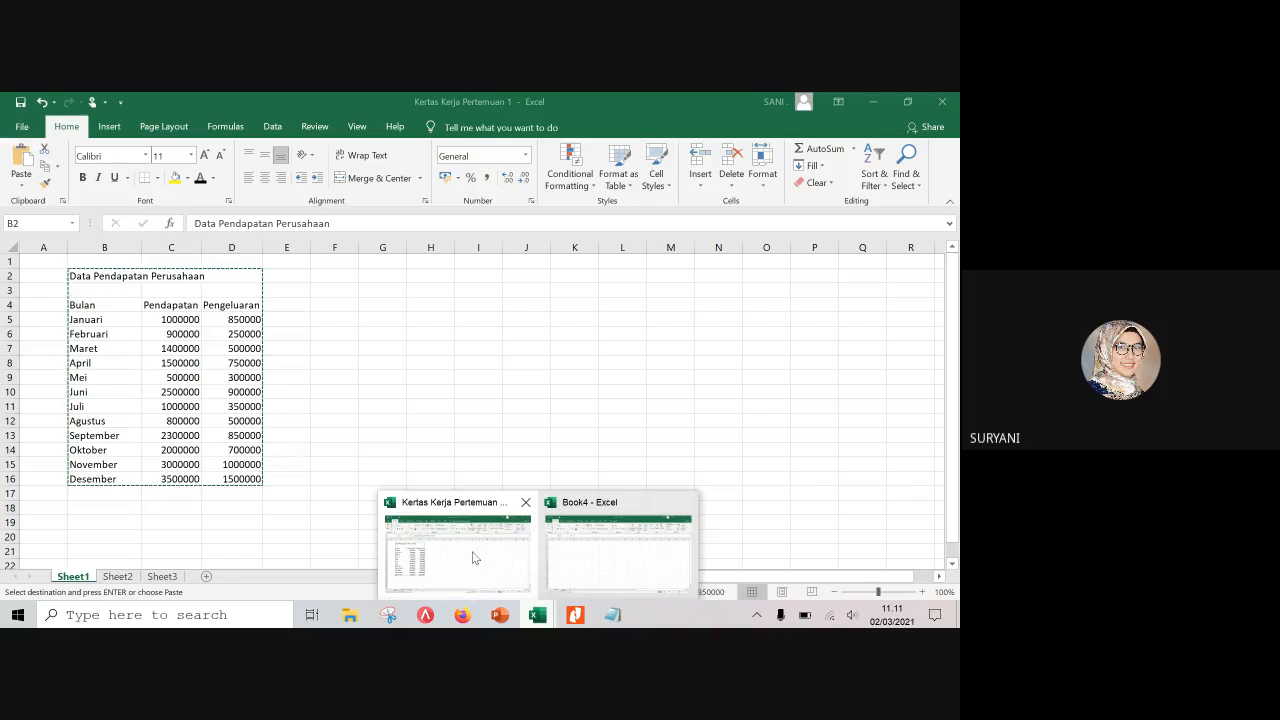
pyautogui.click(618, 550)
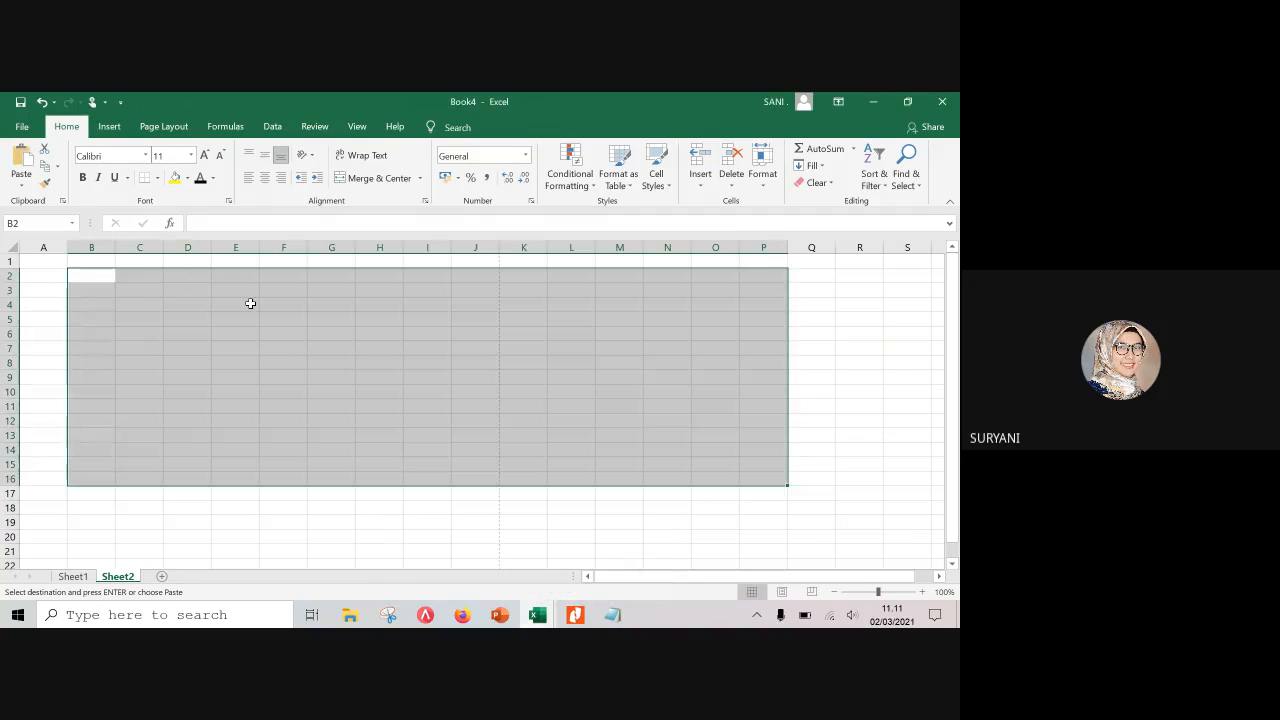
pyautogui.click(87, 275)
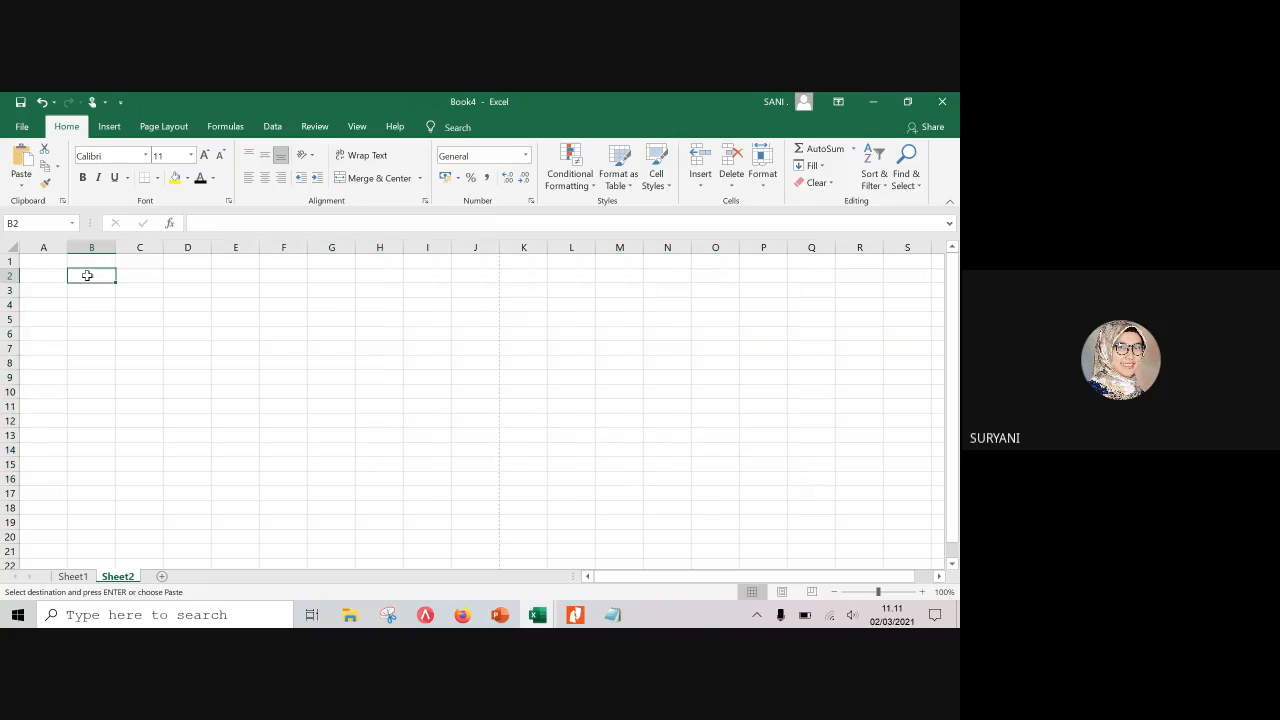
pyautogui.click(22, 165)
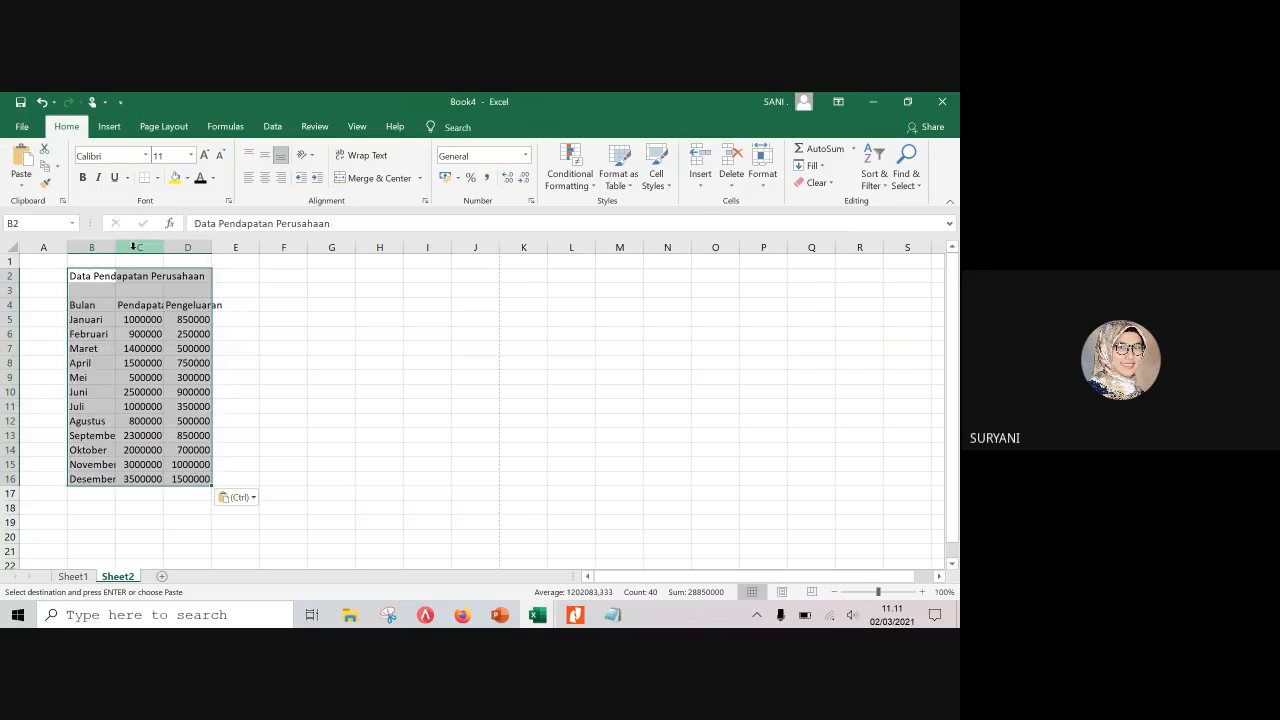
# Widen columns B, C and D so the month names and the Pendapatan and Pengeluaran headings fit
pyautogui.click(156, 248)
pyautogui.moveTo(160, 248); pyautogui.dragTo(245, 249)
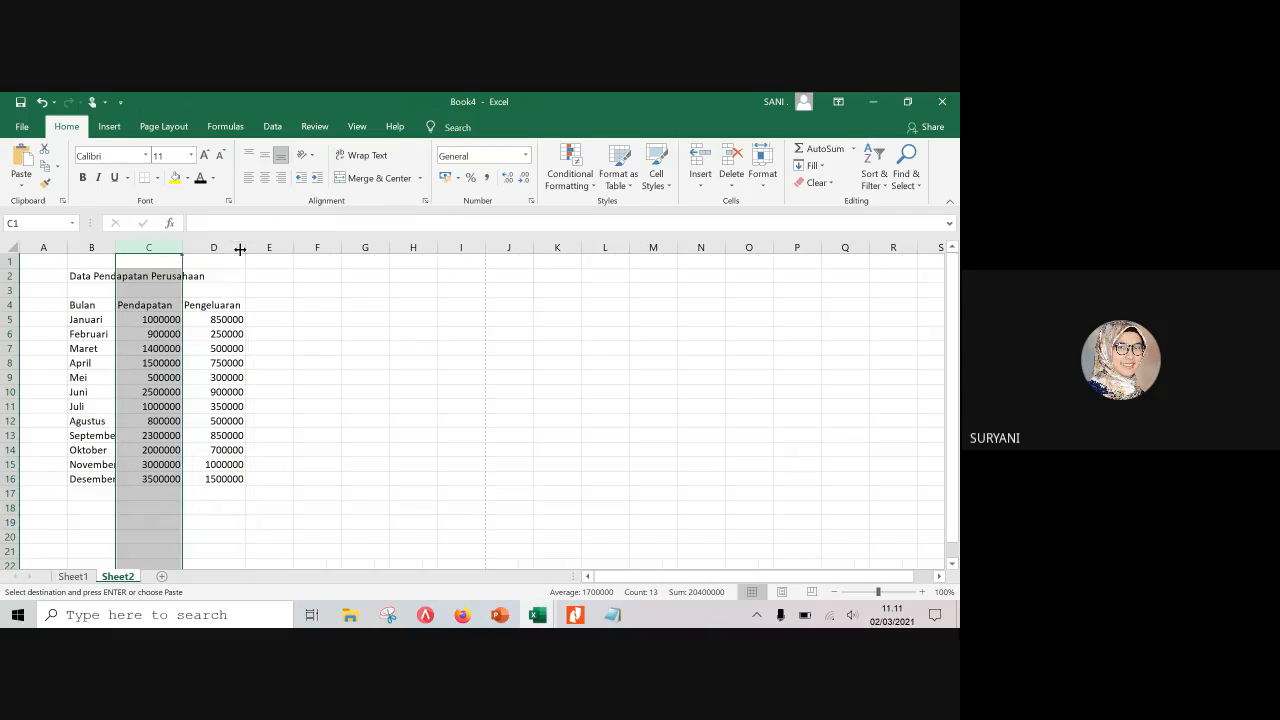
pyautogui.click(105, 247)
pyautogui.moveTo(115, 248); pyautogui.dragTo(137, 248)
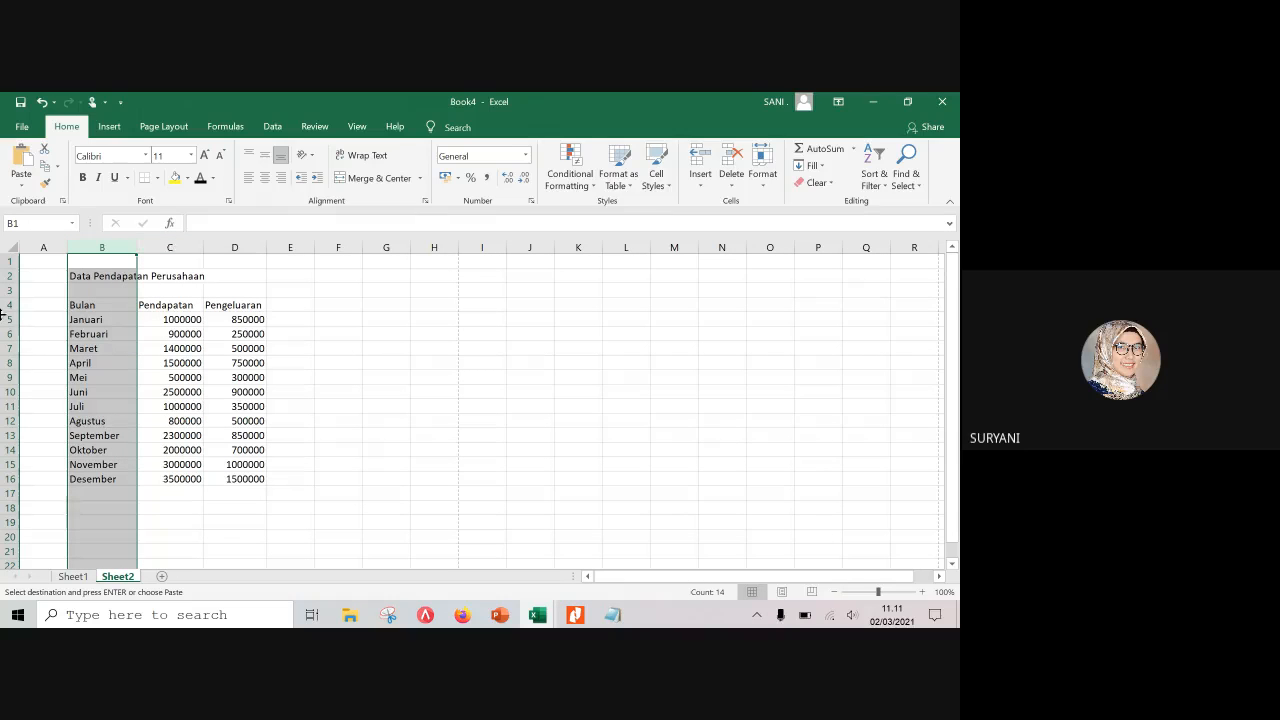
# Format range B4:D16 as a table with headers, using the blue banded style from the Medium group
pyautogui.click(8, 305)
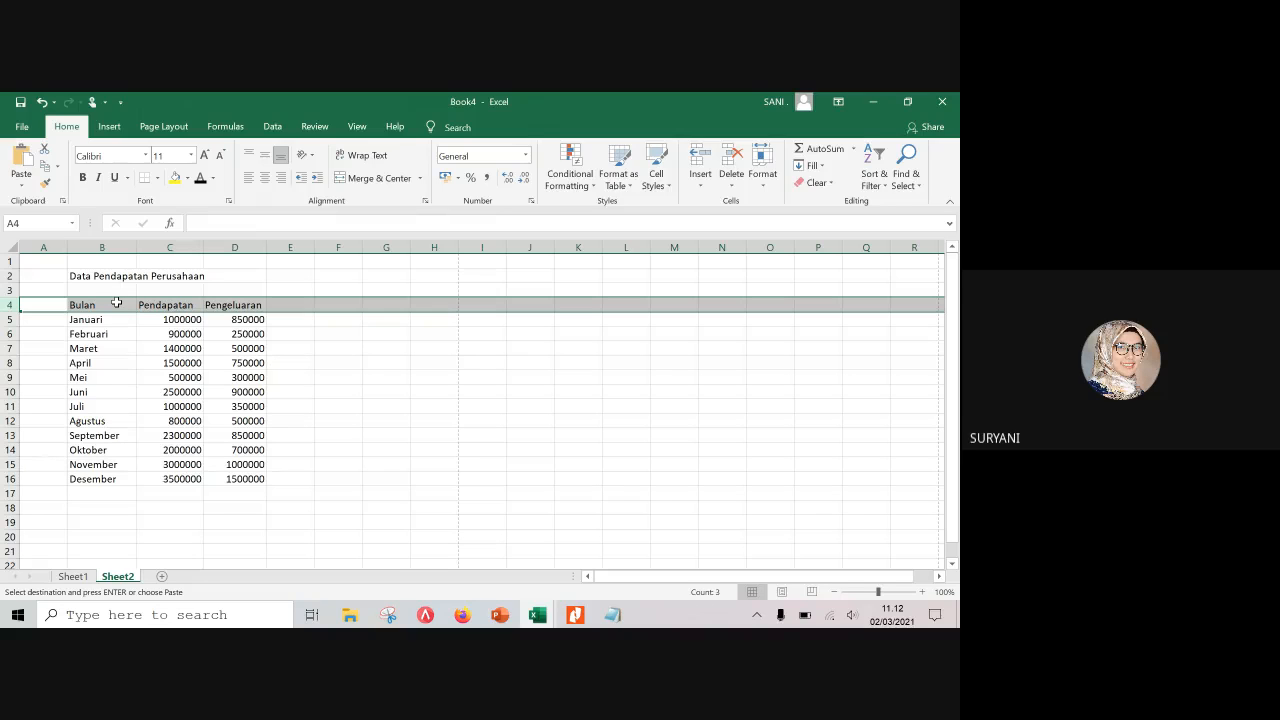
pyautogui.moveTo(116, 305); pyautogui.dragTo(241, 486)
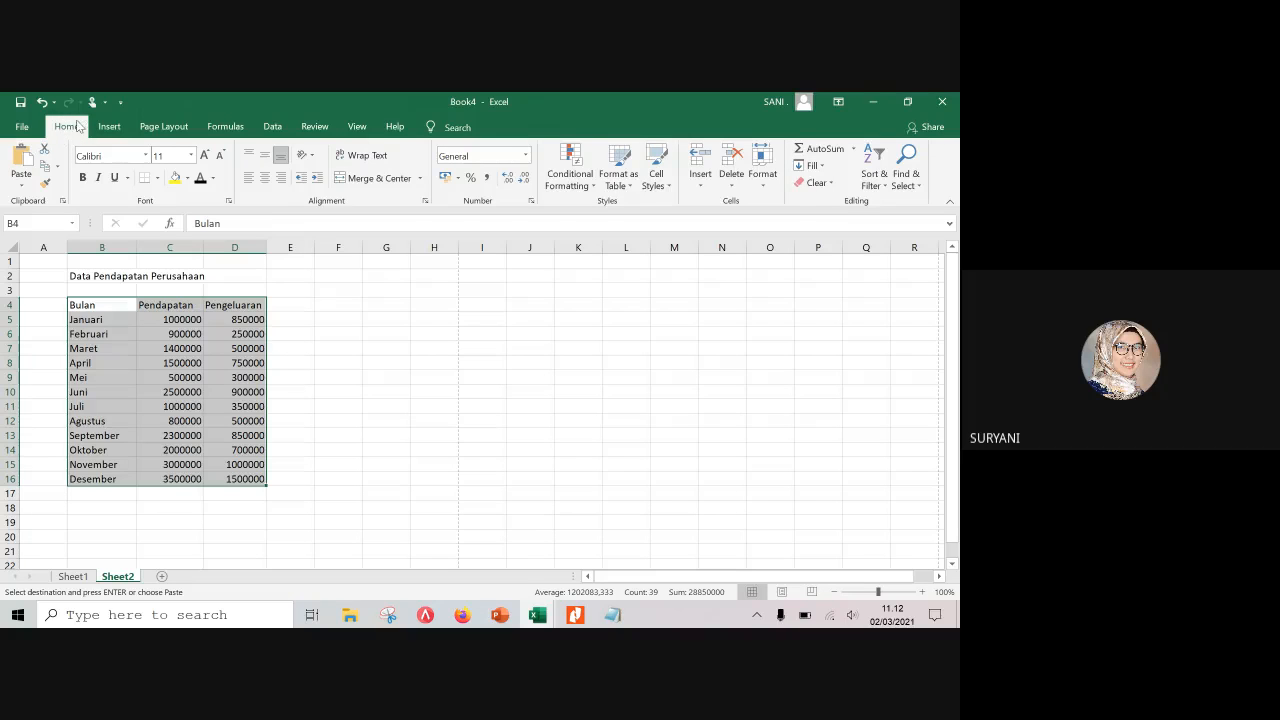
pyautogui.click(631, 190)
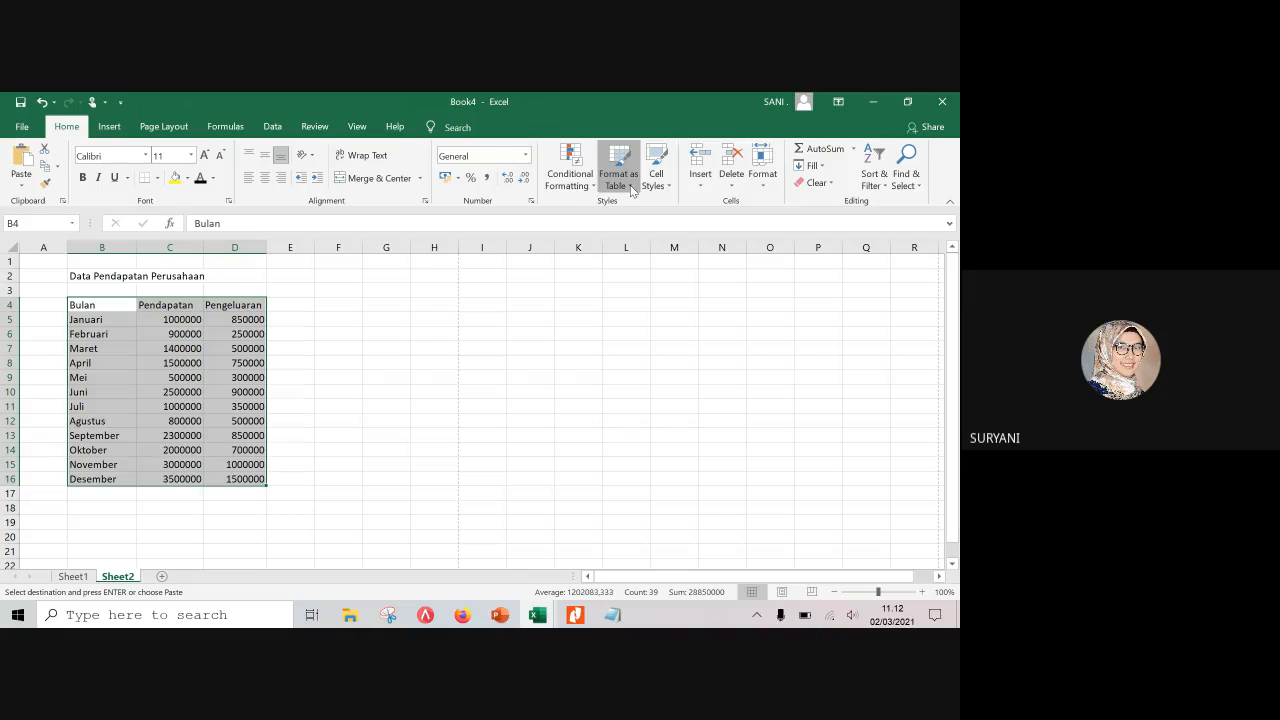
pyautogui.click(631, 190)
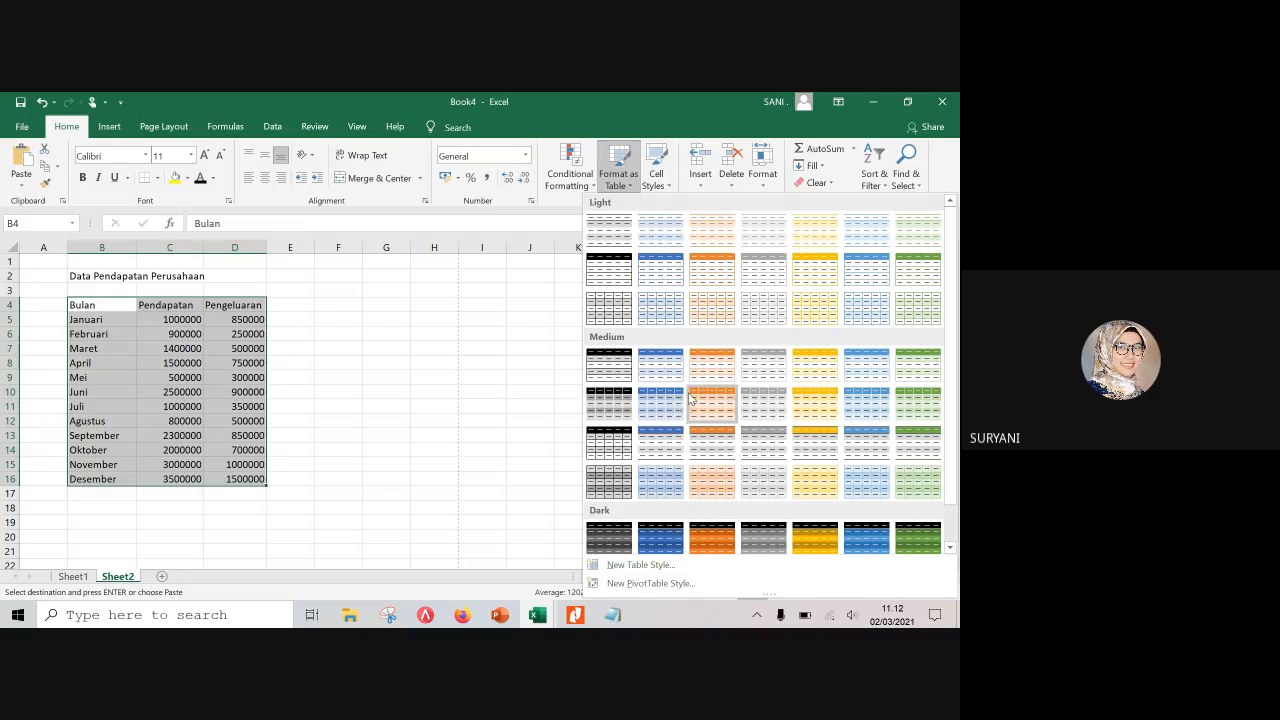
pyautogui.scroll(-1, 690, 325)
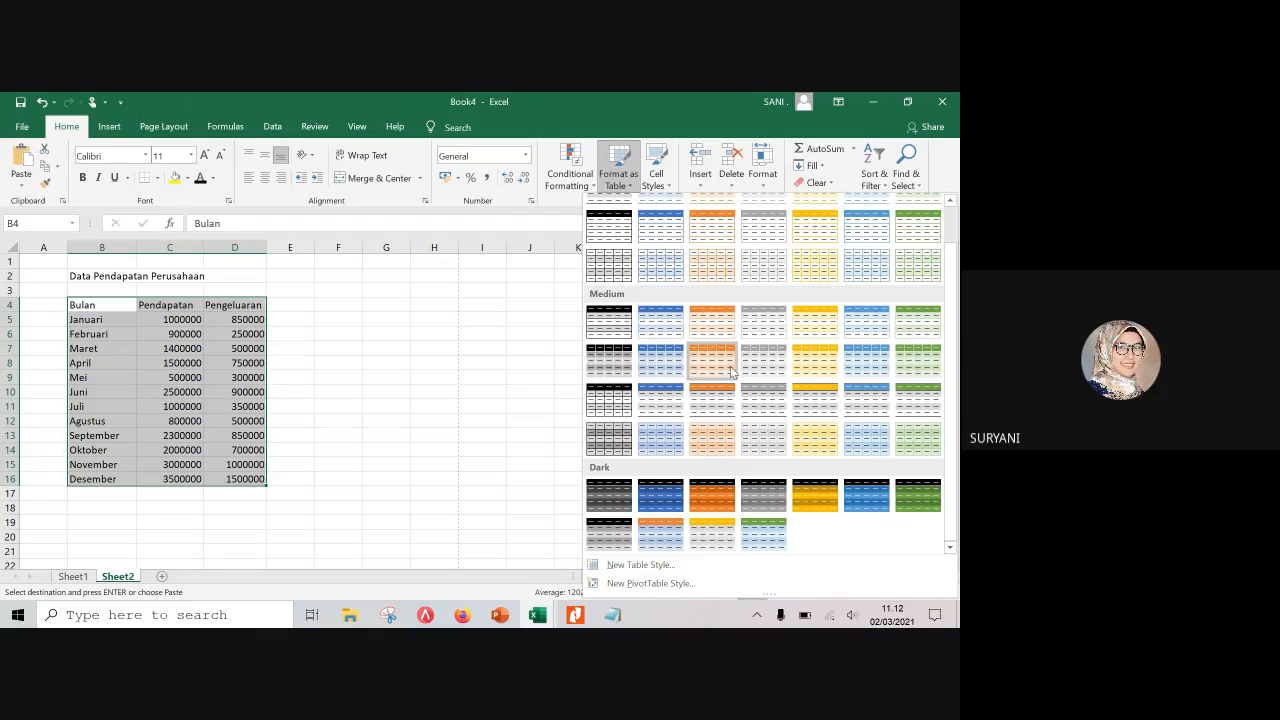
pyautogui.click(668, 367)
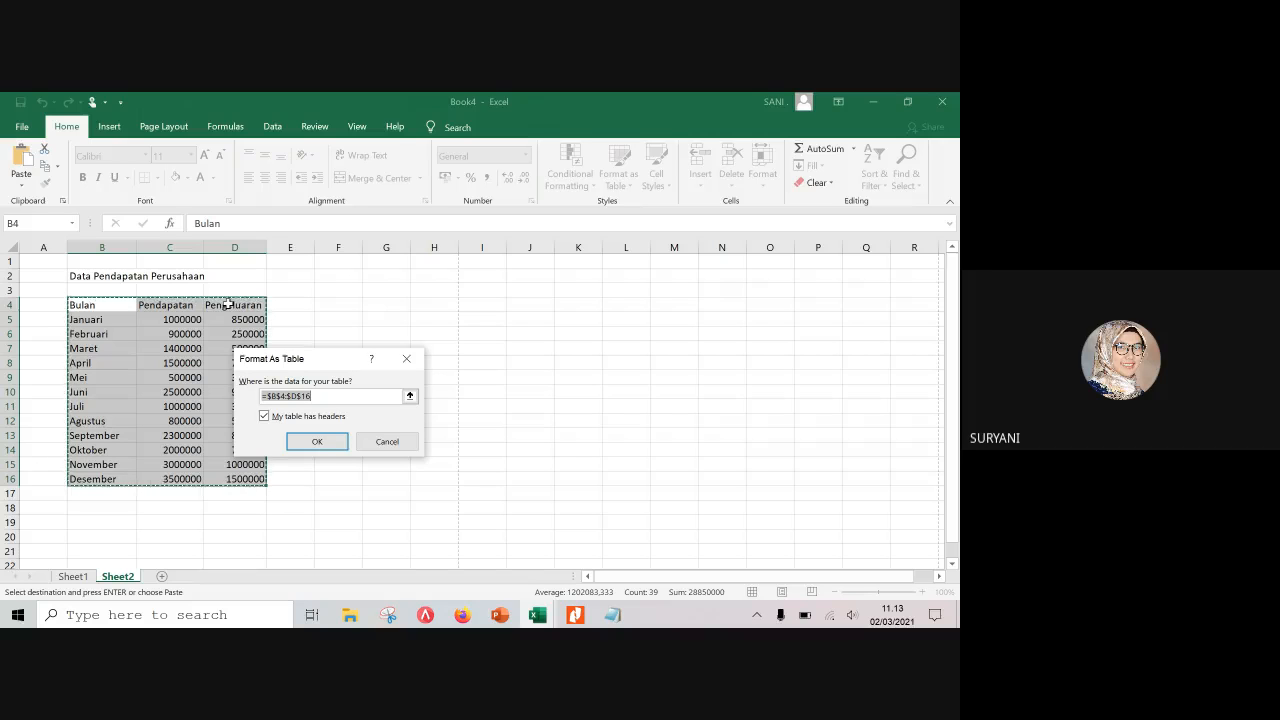
pyautogui.click(315, 442)
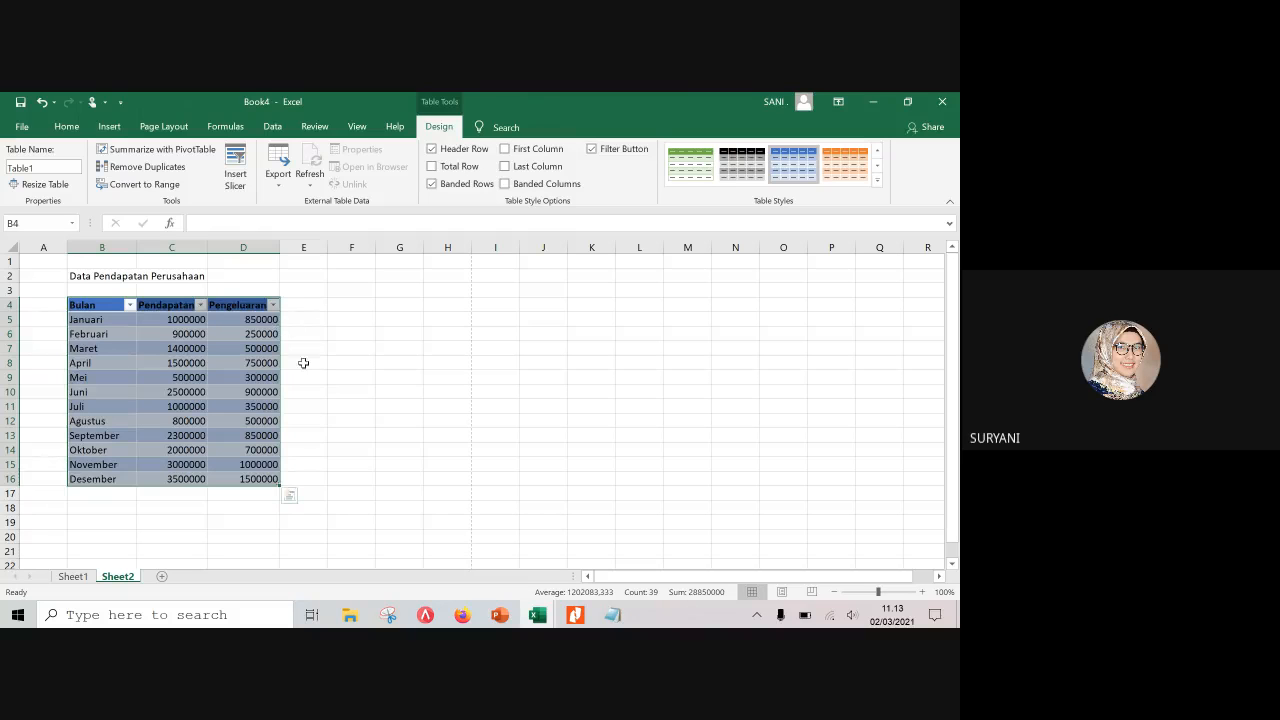
pyautogui.click(350, 419)
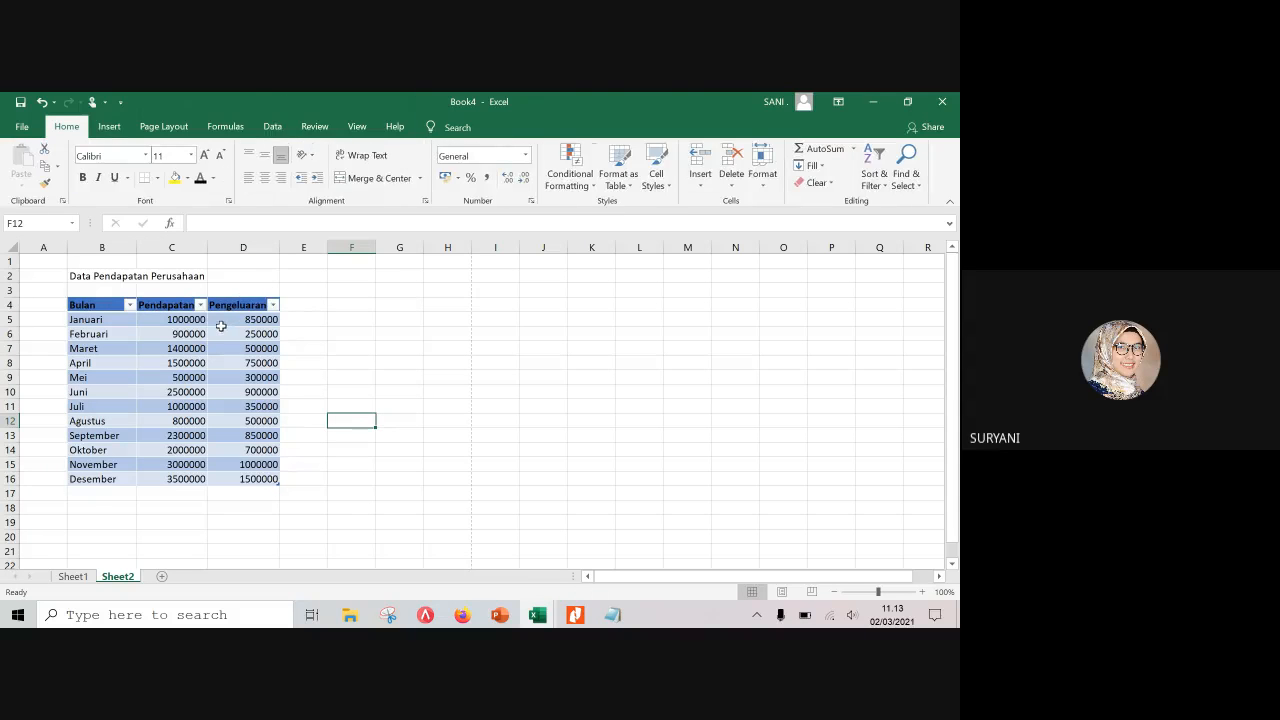
# Change the B4:D16 table to the Medium style with a light blue header and grey banded rows
pyautogui.click(106, 304)
pyautogui.moveTo(106, 304); pyautogui.dragTo(263, 476)
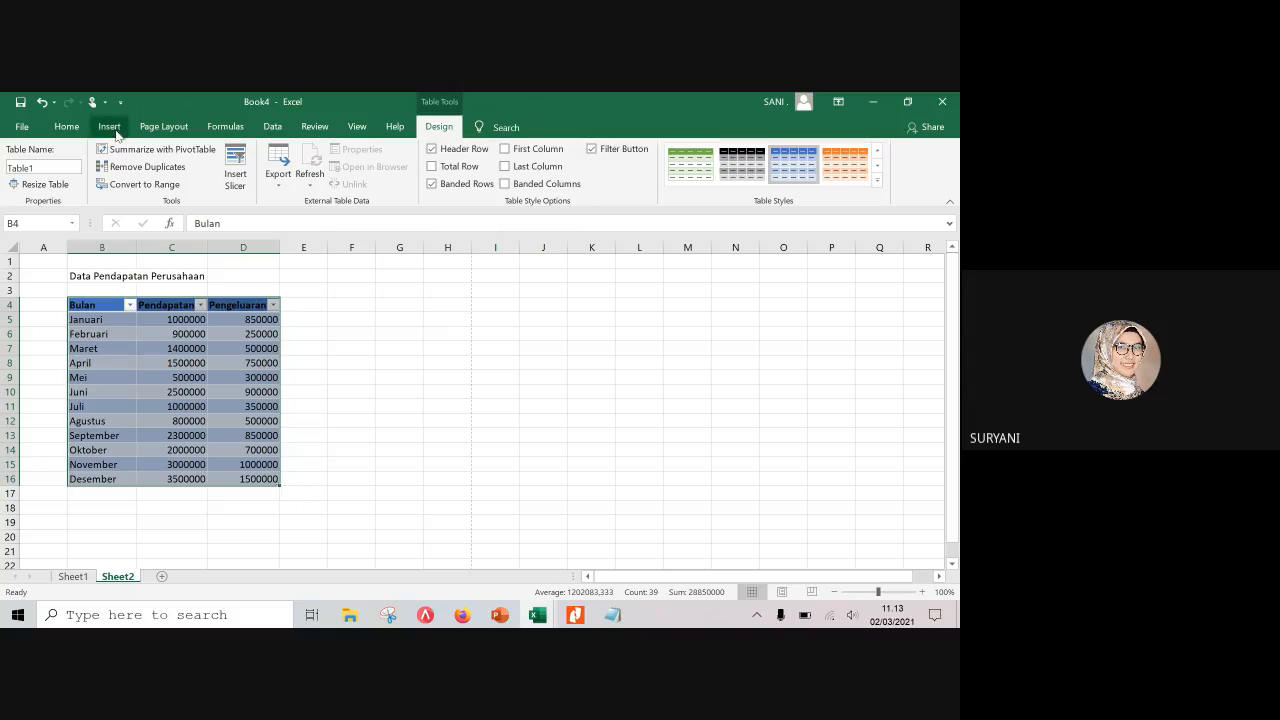
pyautogui.click(68, 128)
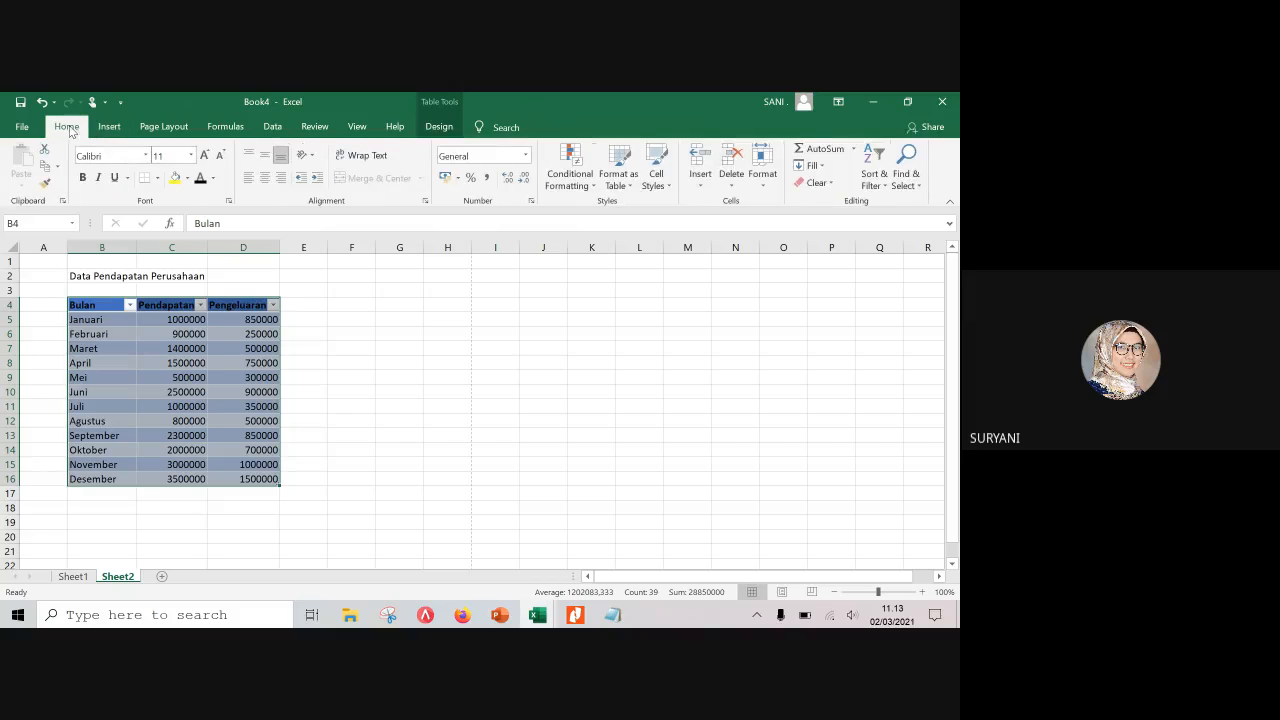
pyautogui.click(634, 188)
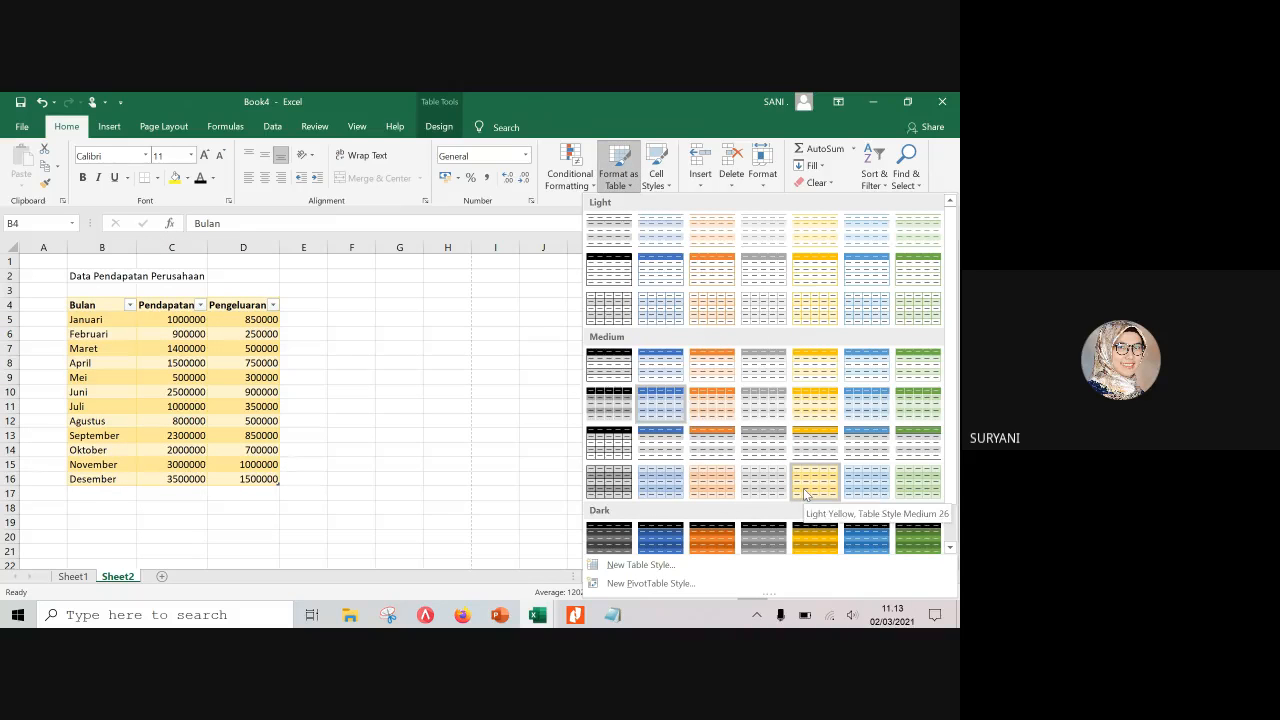
pyautogui.click(863, 445)
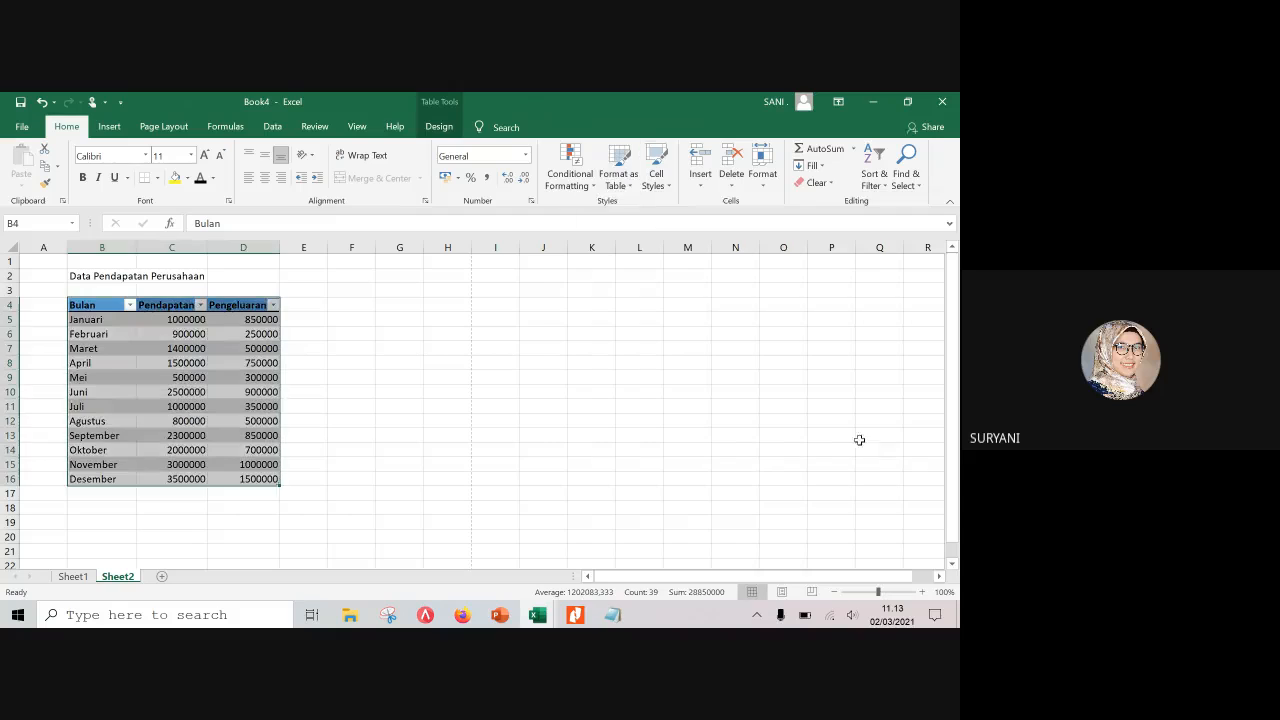
pyautogui.click(463, 357)
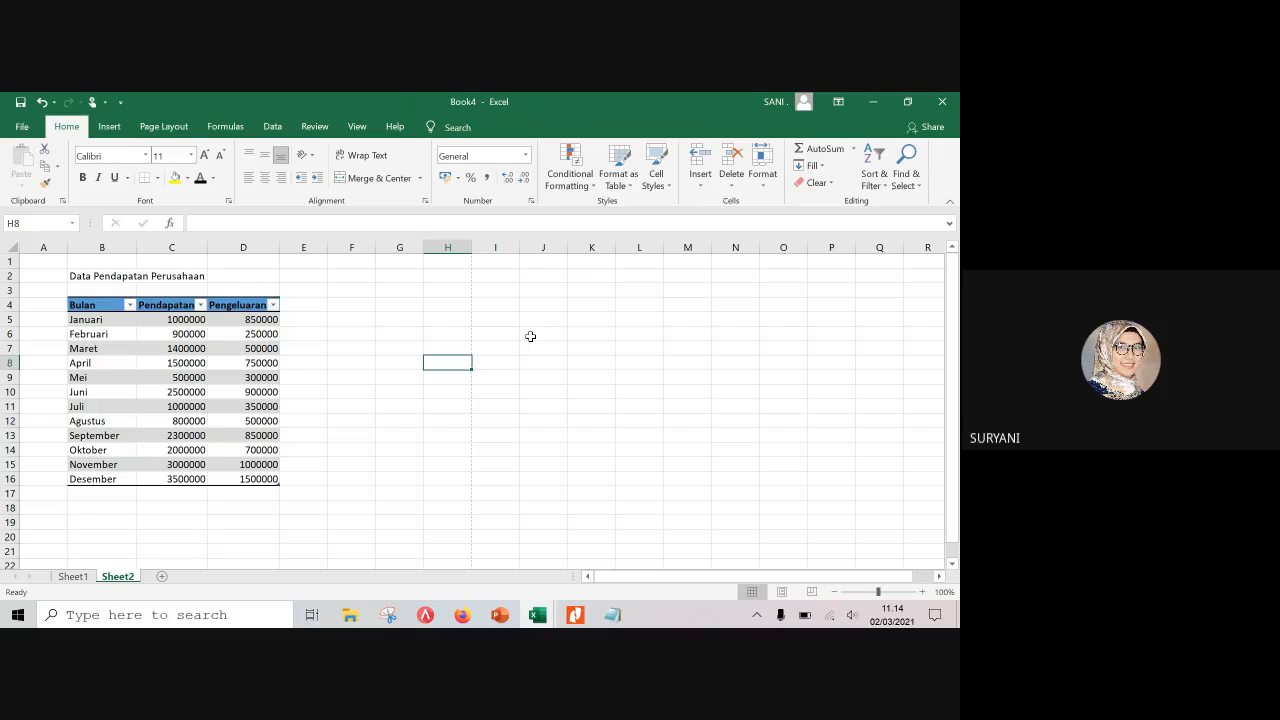
# Open the Insert Chart dialog for table range B4:D16 and look through the recommended charts
pyautogui.click(104, 307)
pyautogui.moveTo(140, 316); pyautogui.dragTo(255, 479)
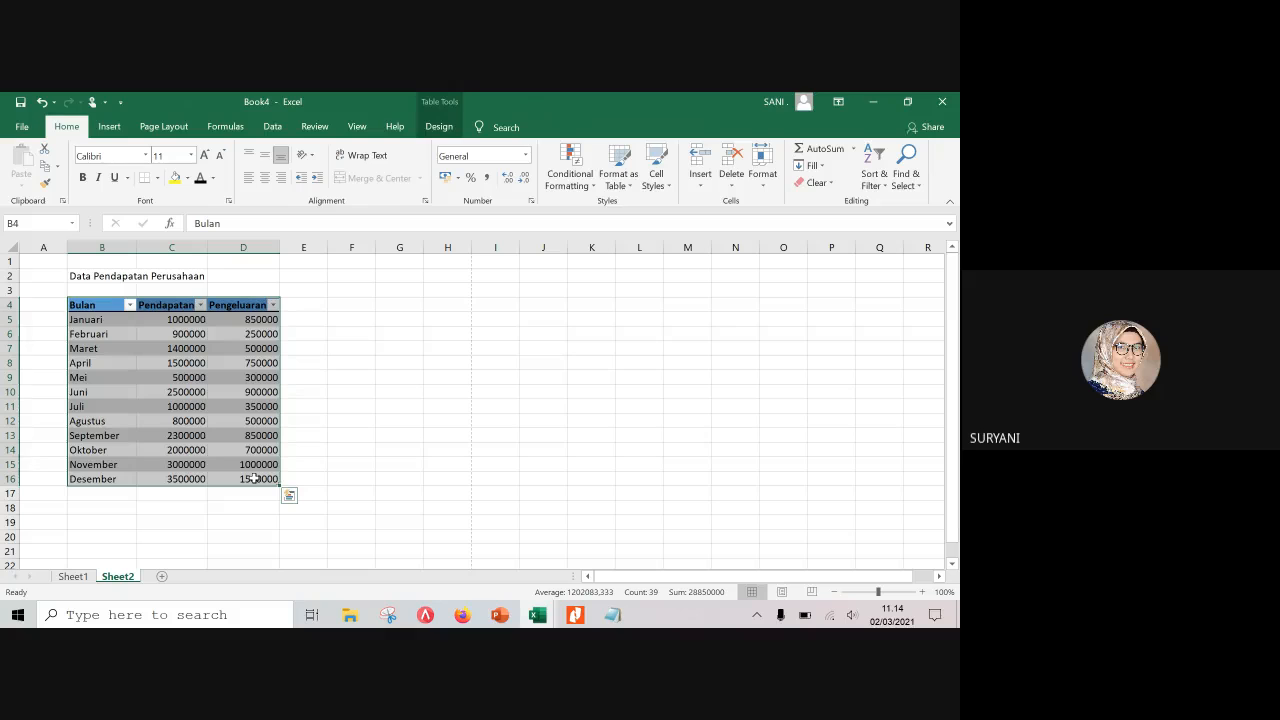
pyautogui.click(110, 127)
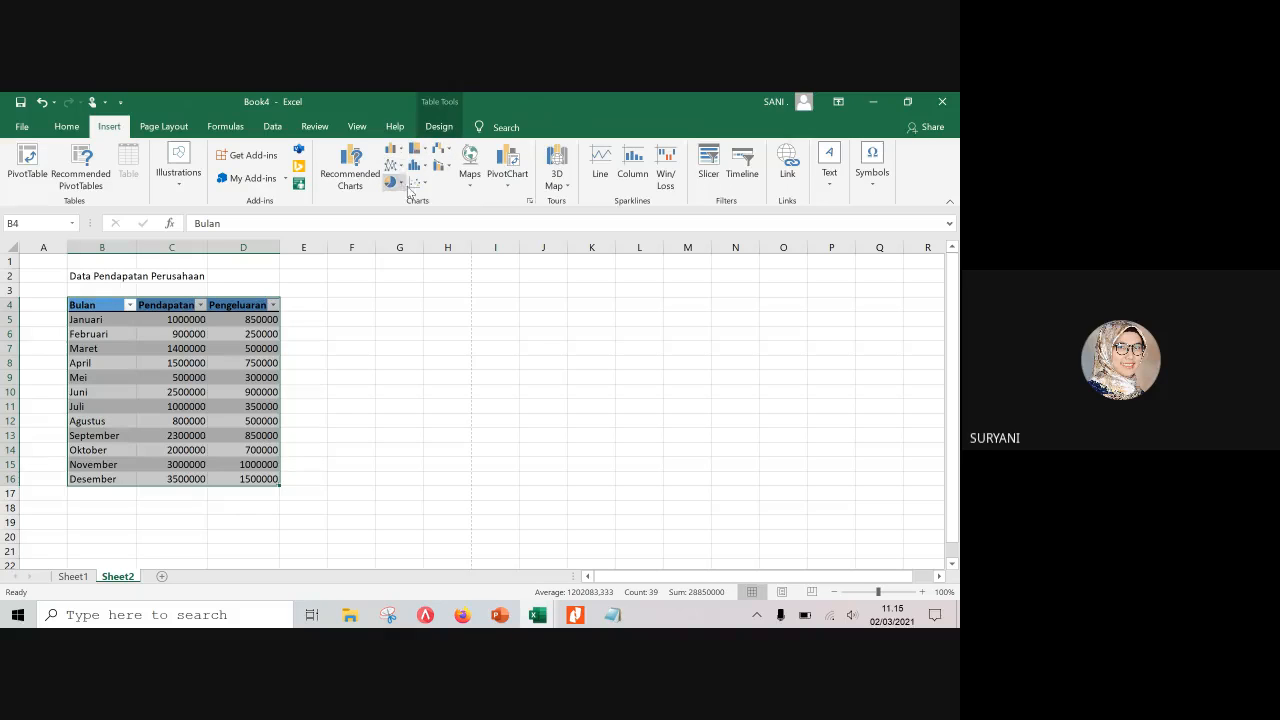
pyautogui.click(531, 203)
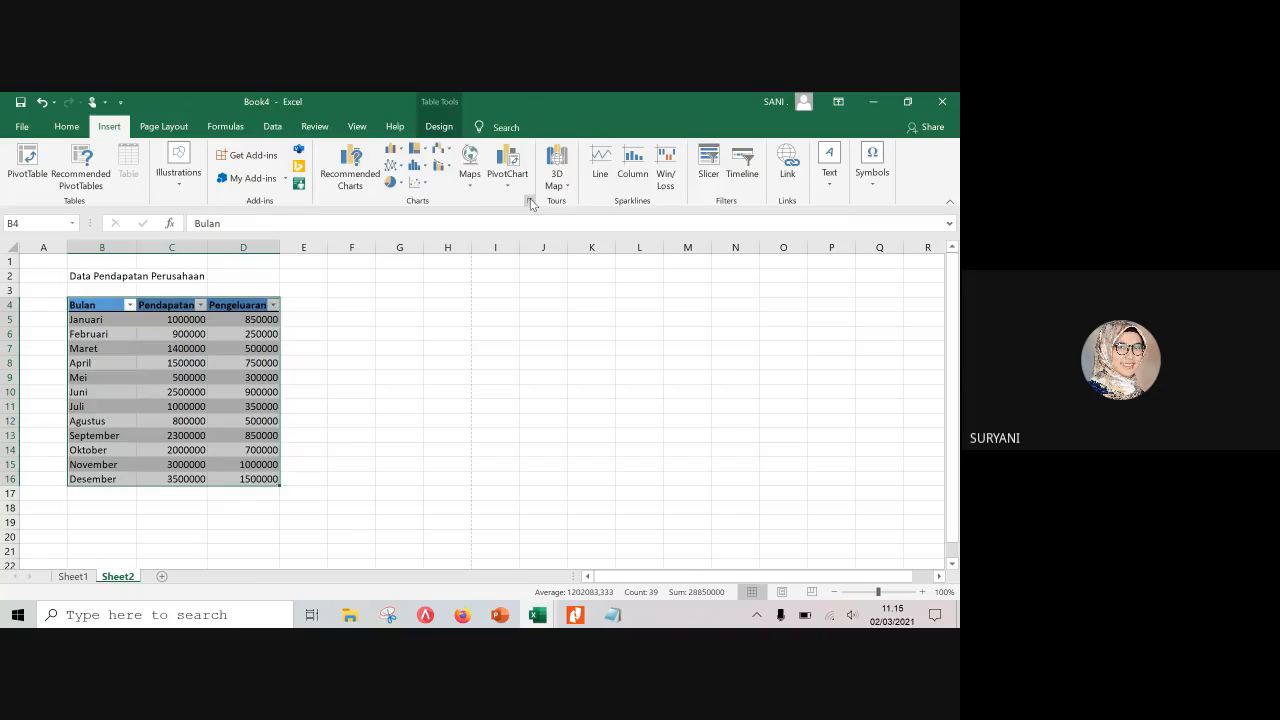
pyautogui.moveTo(386, 307); pyautogui.dragTo(396, 246)
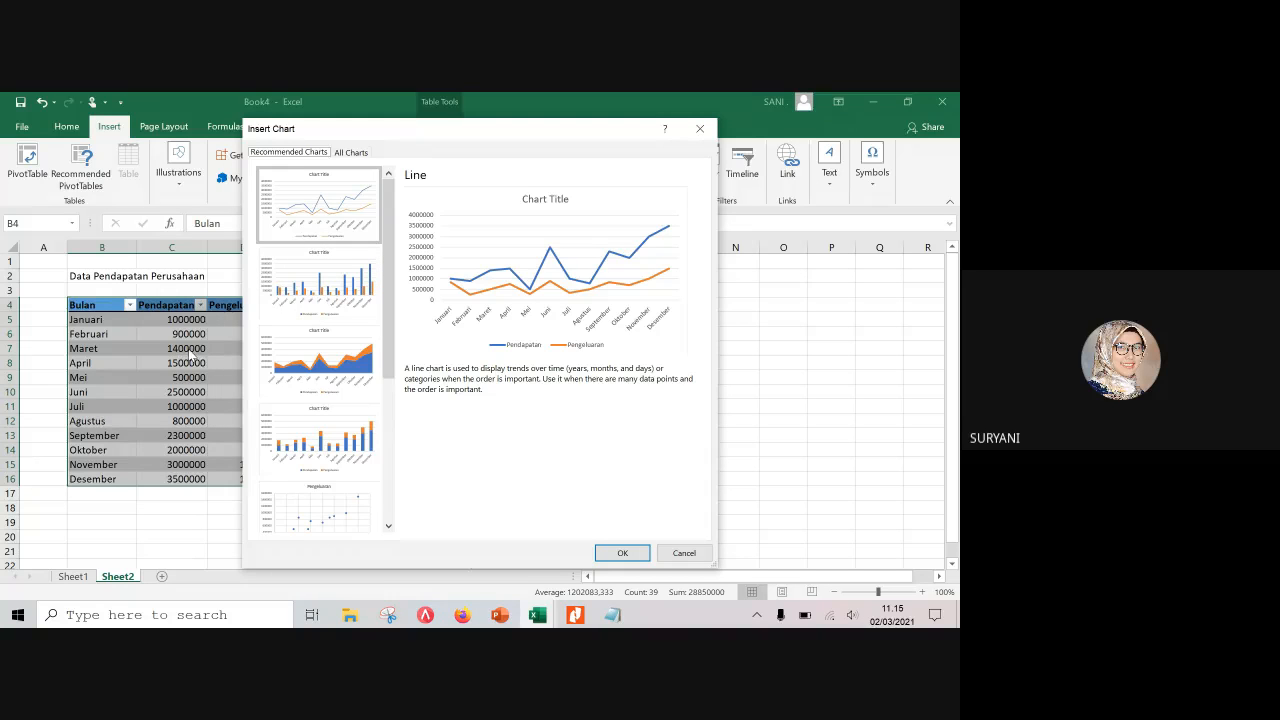
pyautogui.moveTo(386, 217)
pyautogui.mouseDown()
pyautogui.moveTo(383, 364)
pyautogui.moveTo(385, 236)
pyautogui.moveTo(402, 228)
pyautogui.mouseUp()
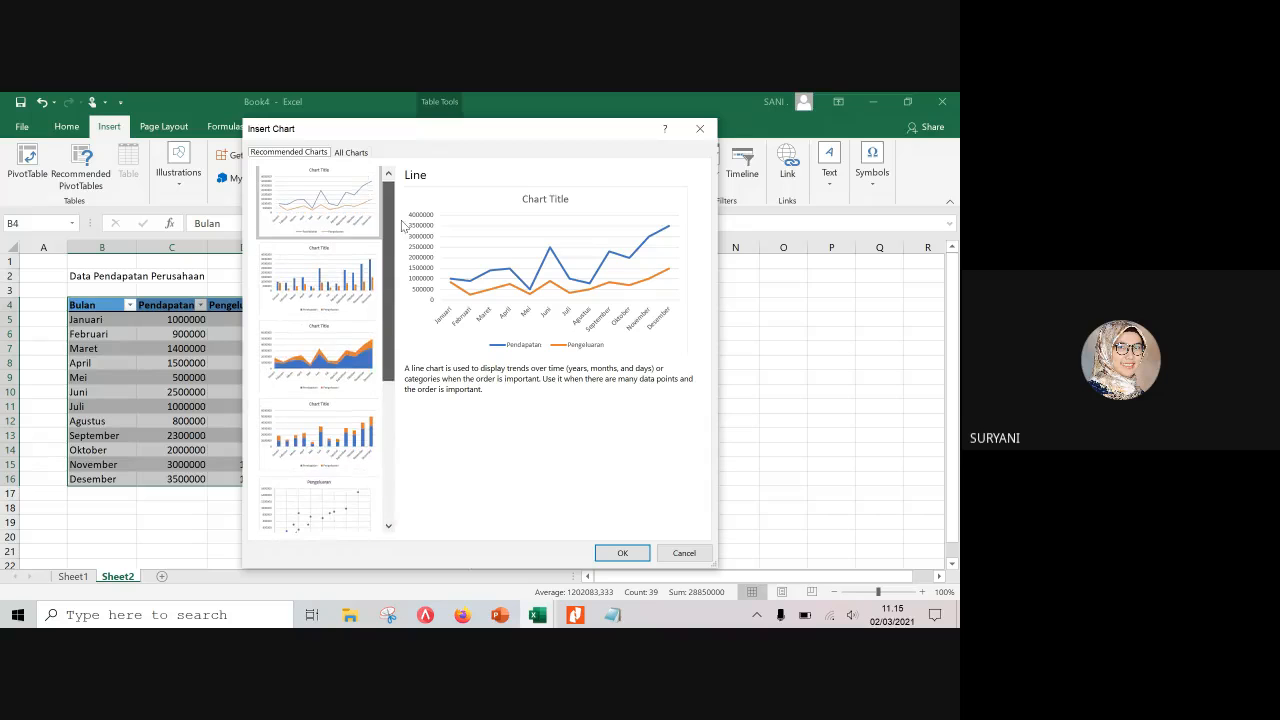
# Preview the Pie, Bar and Area types in the full list of chart types
pyautogui.click(358, 156)
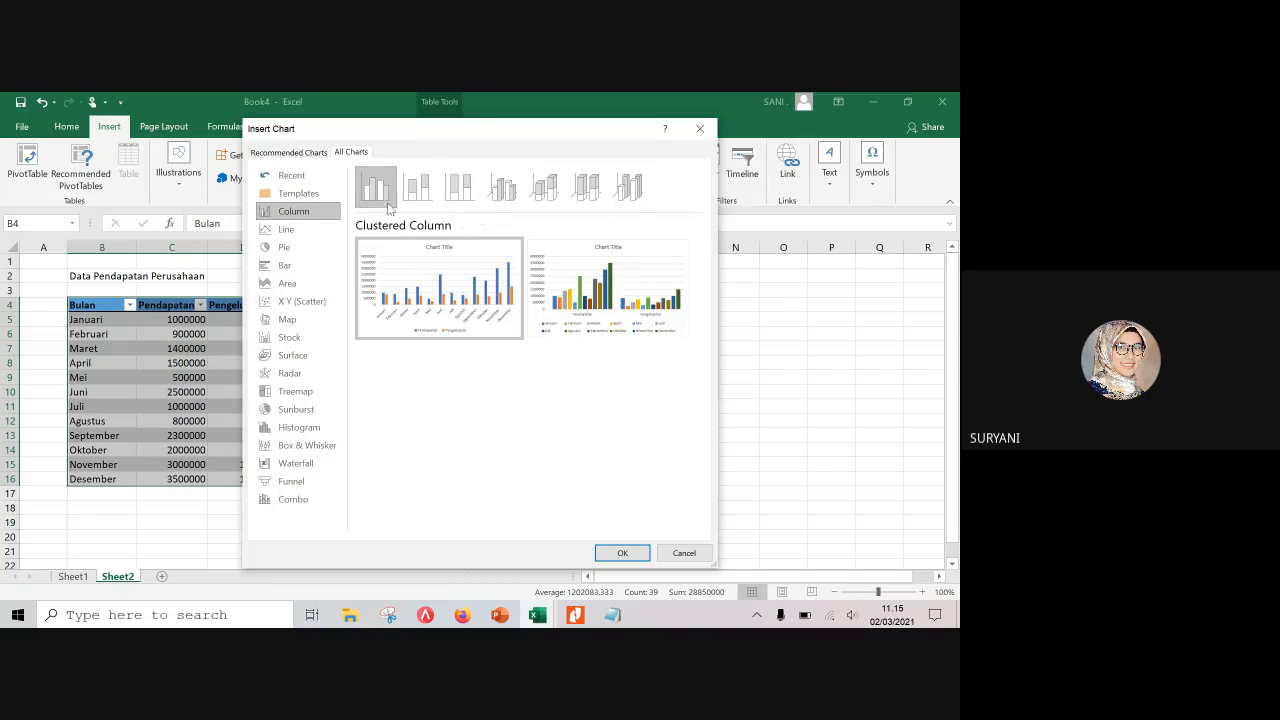
pyautogui.click(290, 247)
pyautogui.click(287, 266)
pyautogui.click(289, 285)
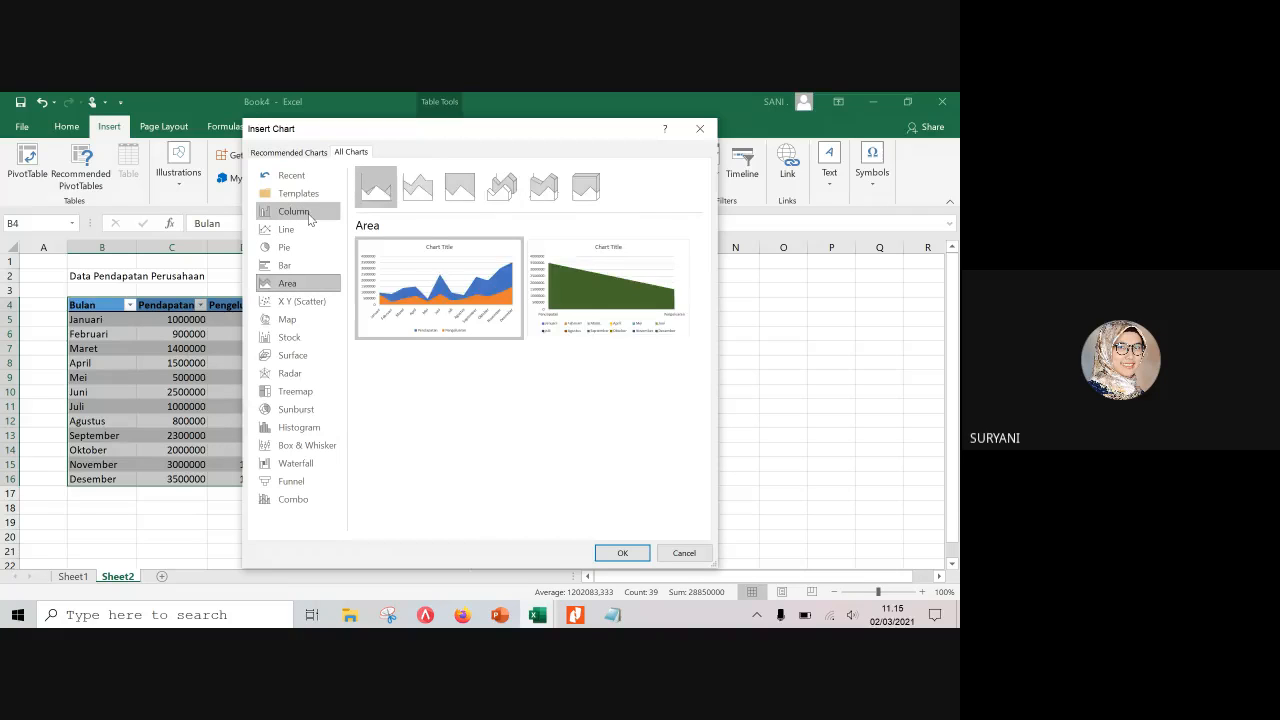
# Compare the Column chart subtypes and insert a 3-D Clustered Column chart of monthly Pendapatan and Pengeluaran
pyautogui.click(309, 214)
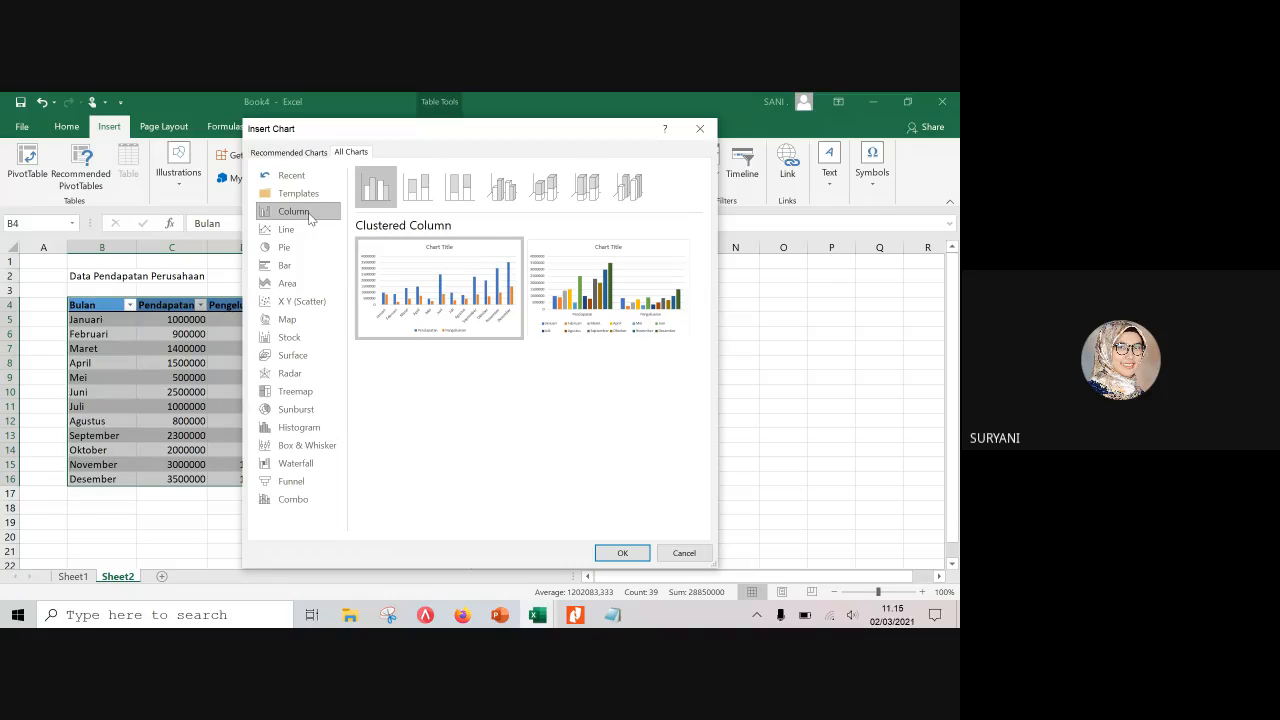
pyautogui.click(418, 192)
pyautogui.click(459, 190)
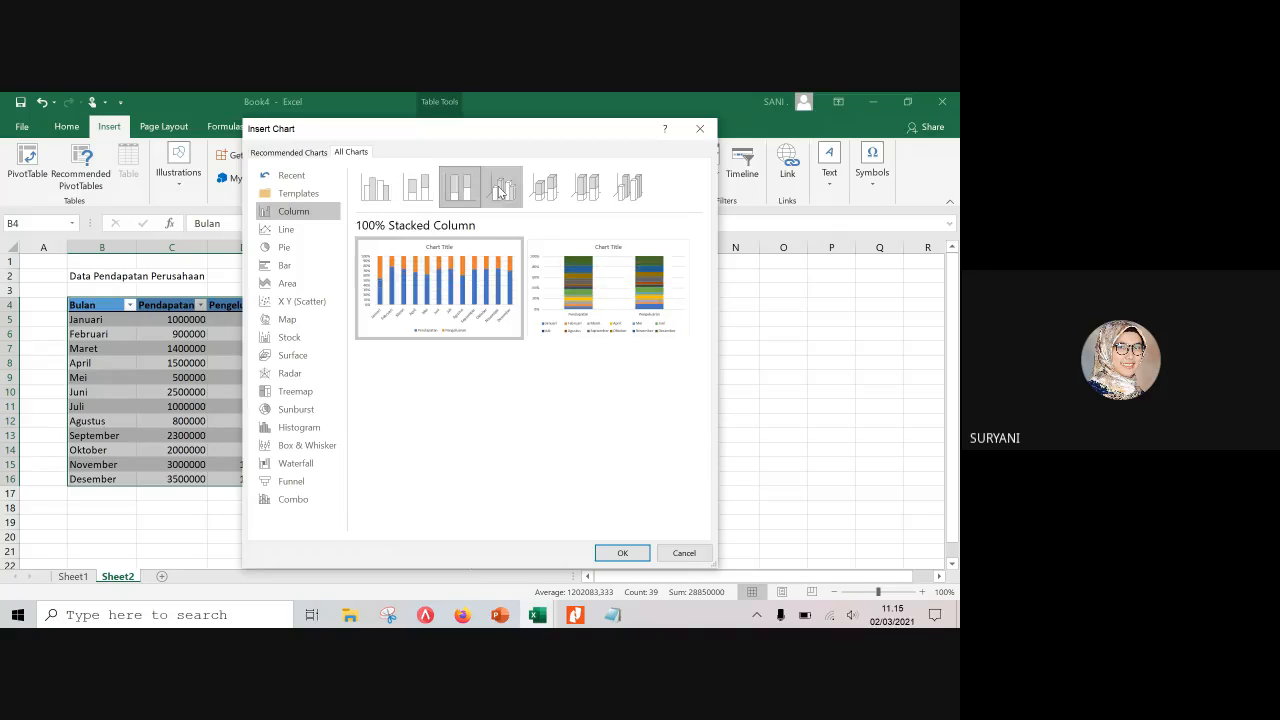
pyautogui.click(500, 192)
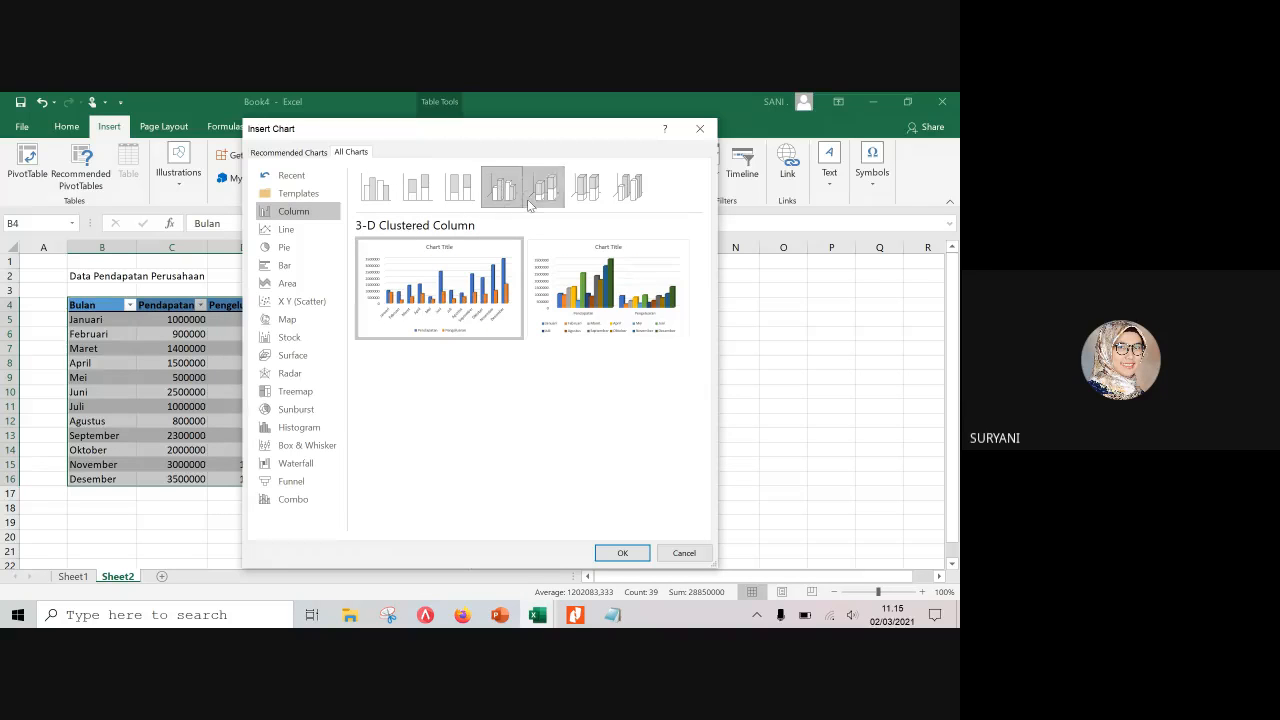
pyautogui.click(376, 192)
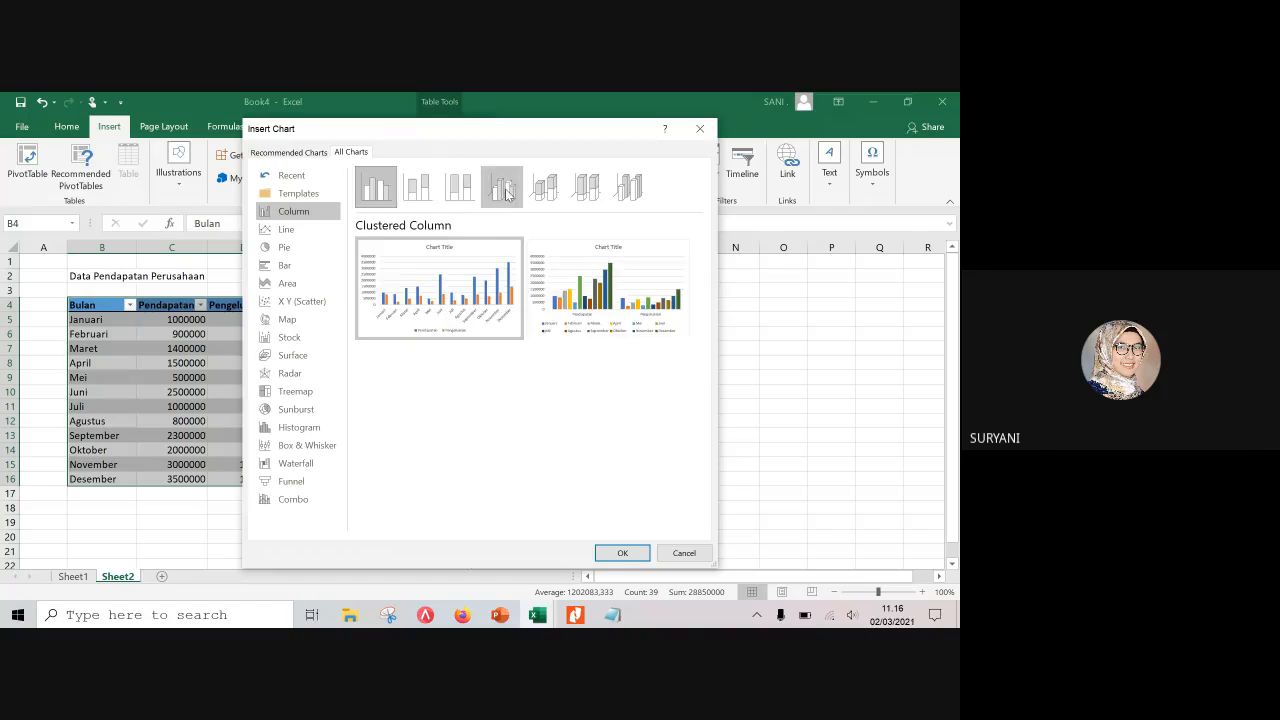
pyautogui.click(418, 192)
pyautogui.click(468, 193)
pyautogui.click(505, 193)
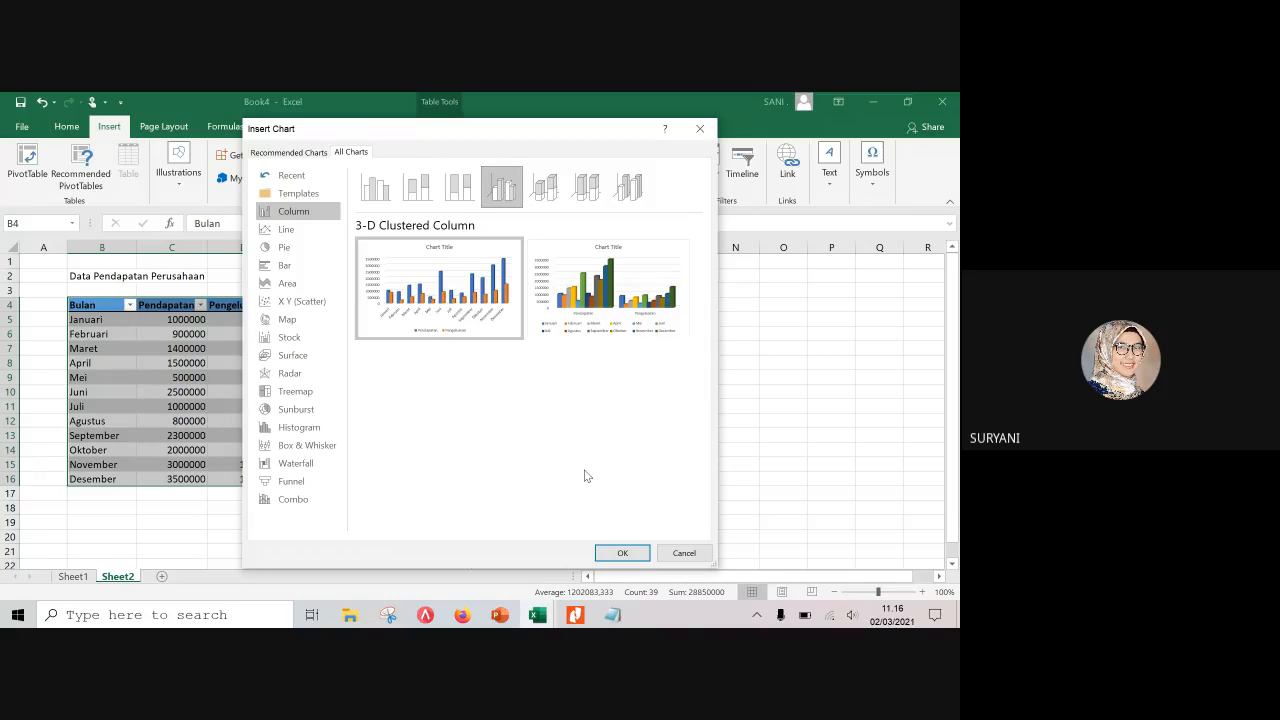
pyautogui.click(630, 552)
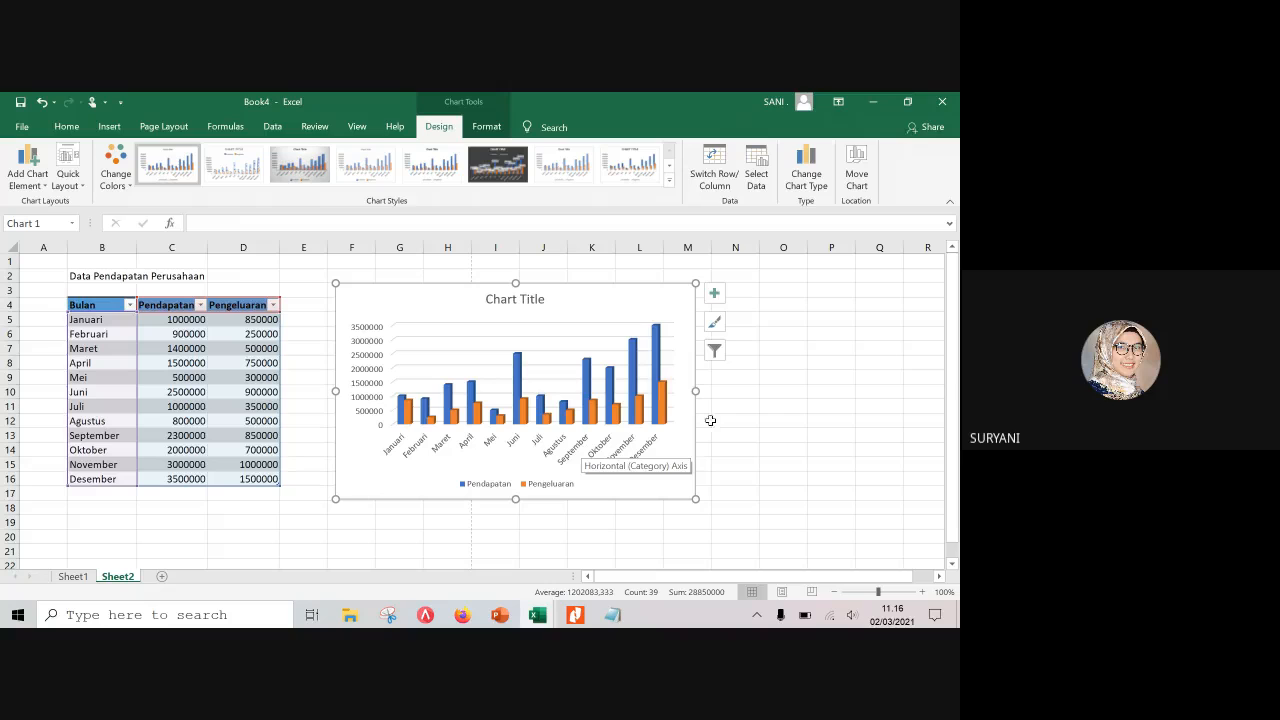
pyautogui.click(744, 420)
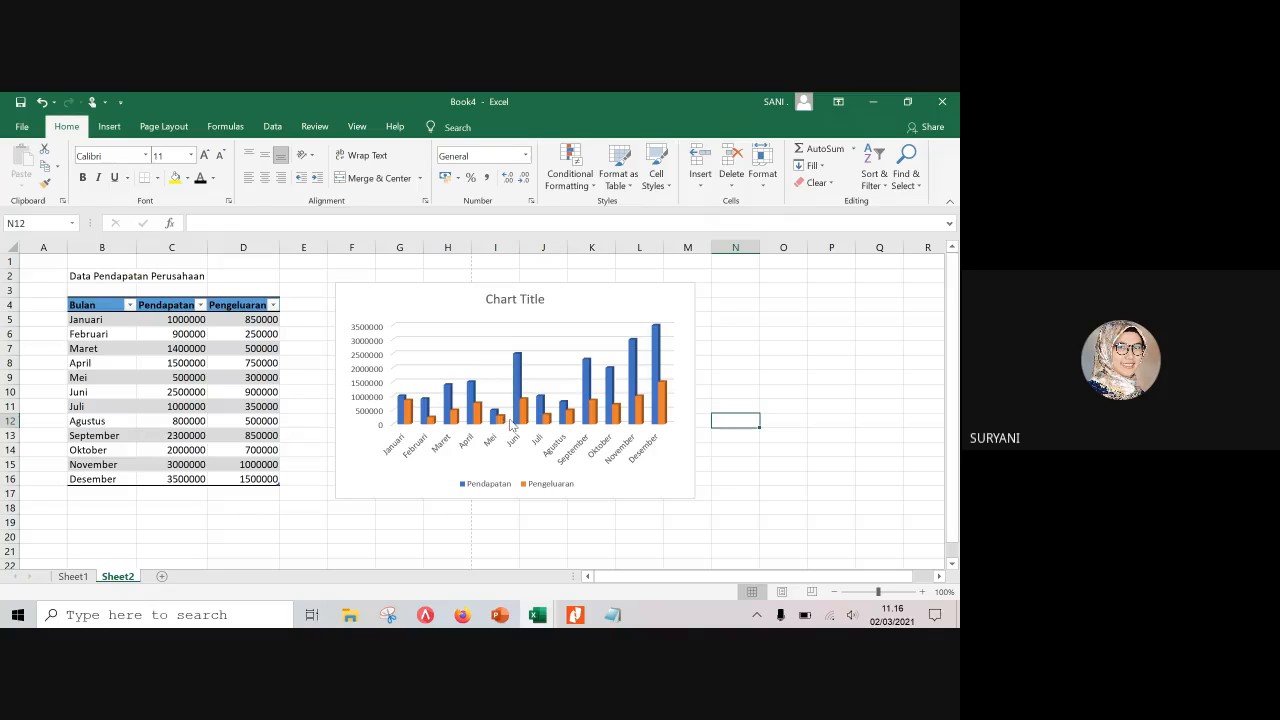
# Replace the 3-D column chart's placeholder title with "Data Pendapatan Perusahaan"
pyautogui.moveTo(525, 413)
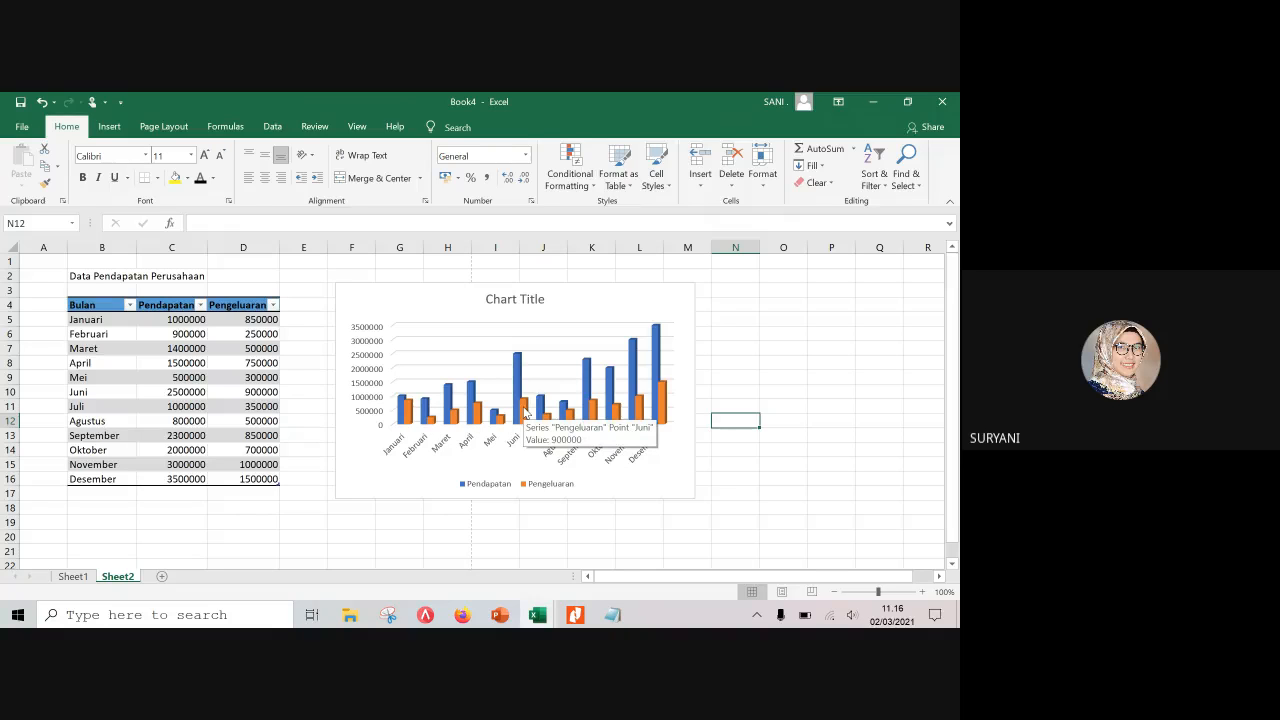
pyautogui.click(503, 300)
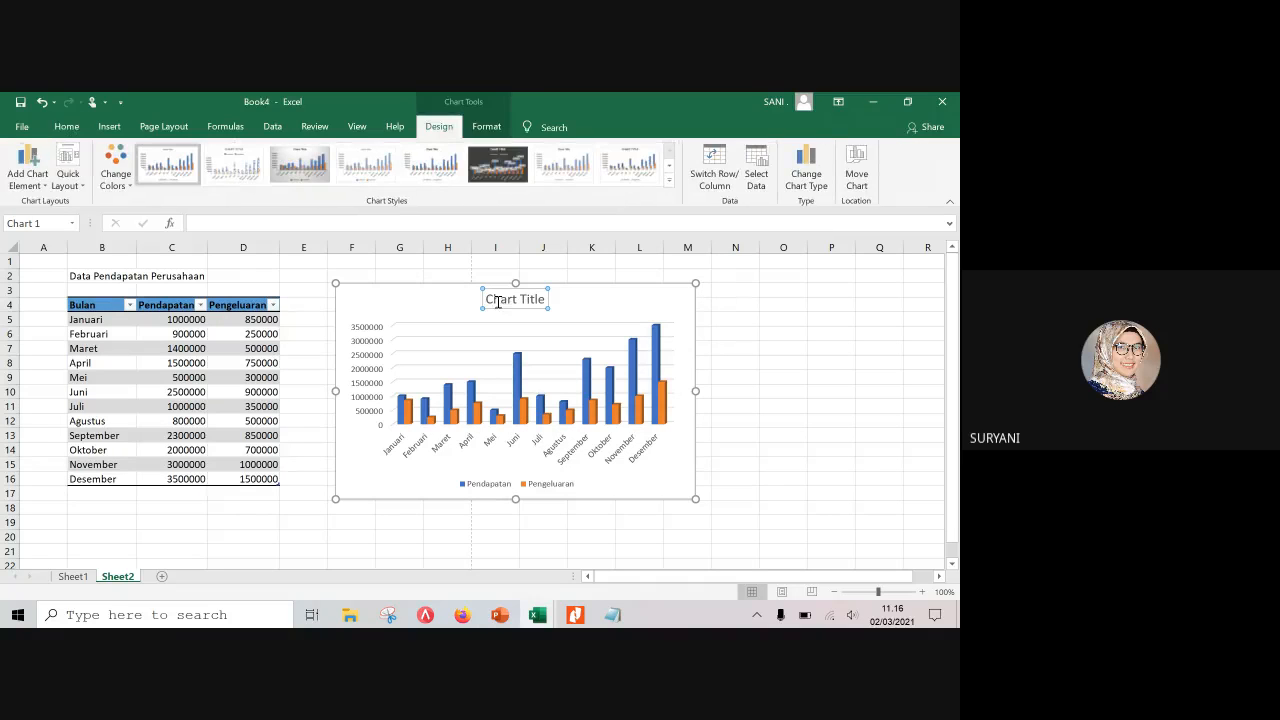
pyautogui.tripleClick(498, 302)
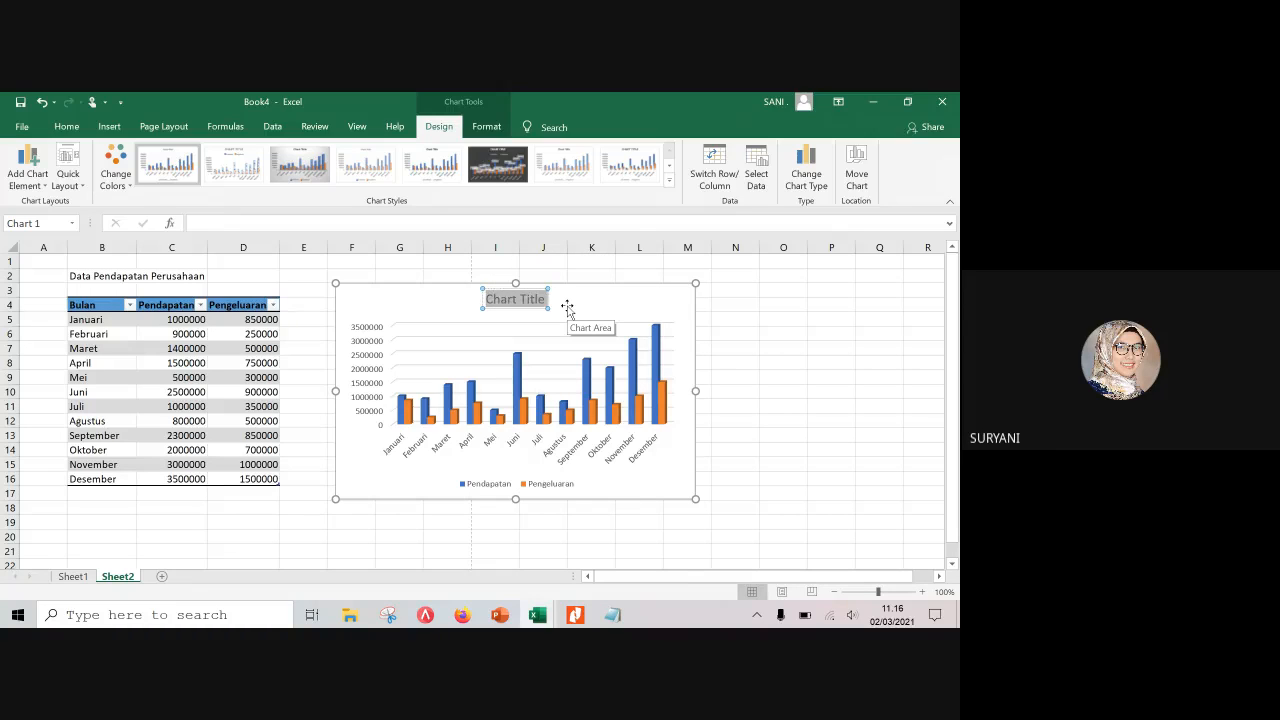
pyautogui.write('Data')
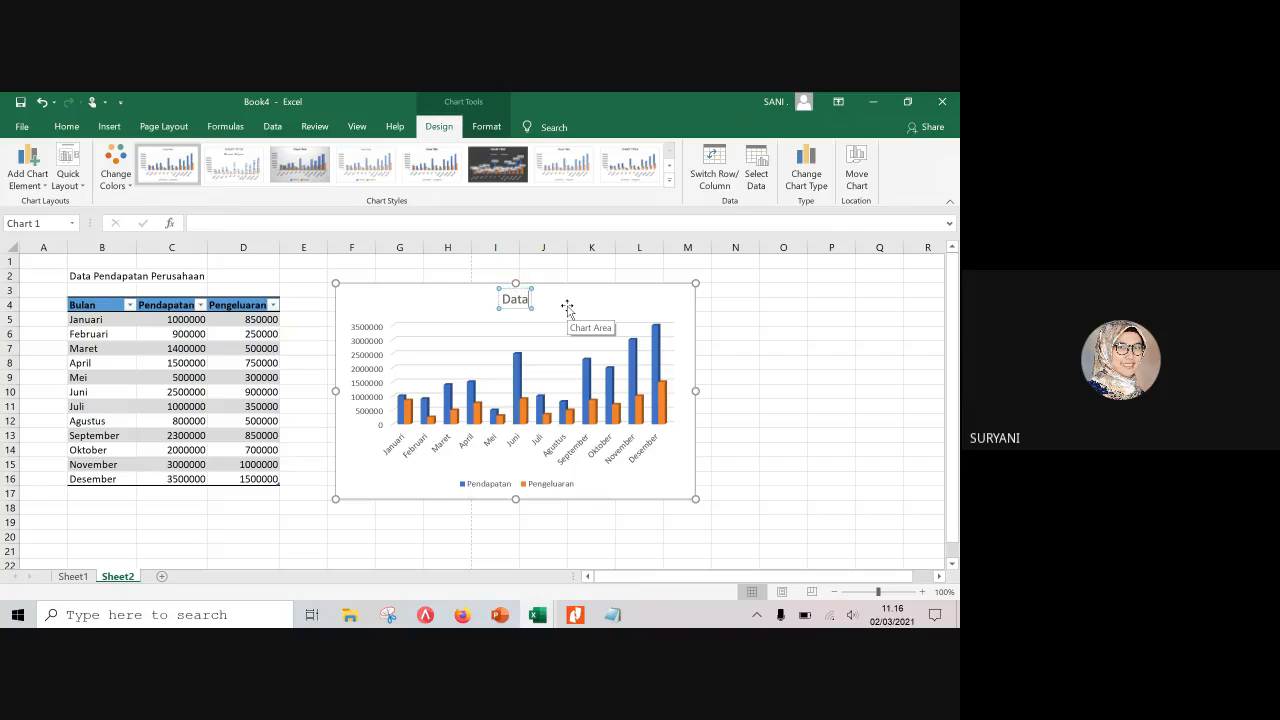
pyautogui.write(' Pendapatan Perusahaan')
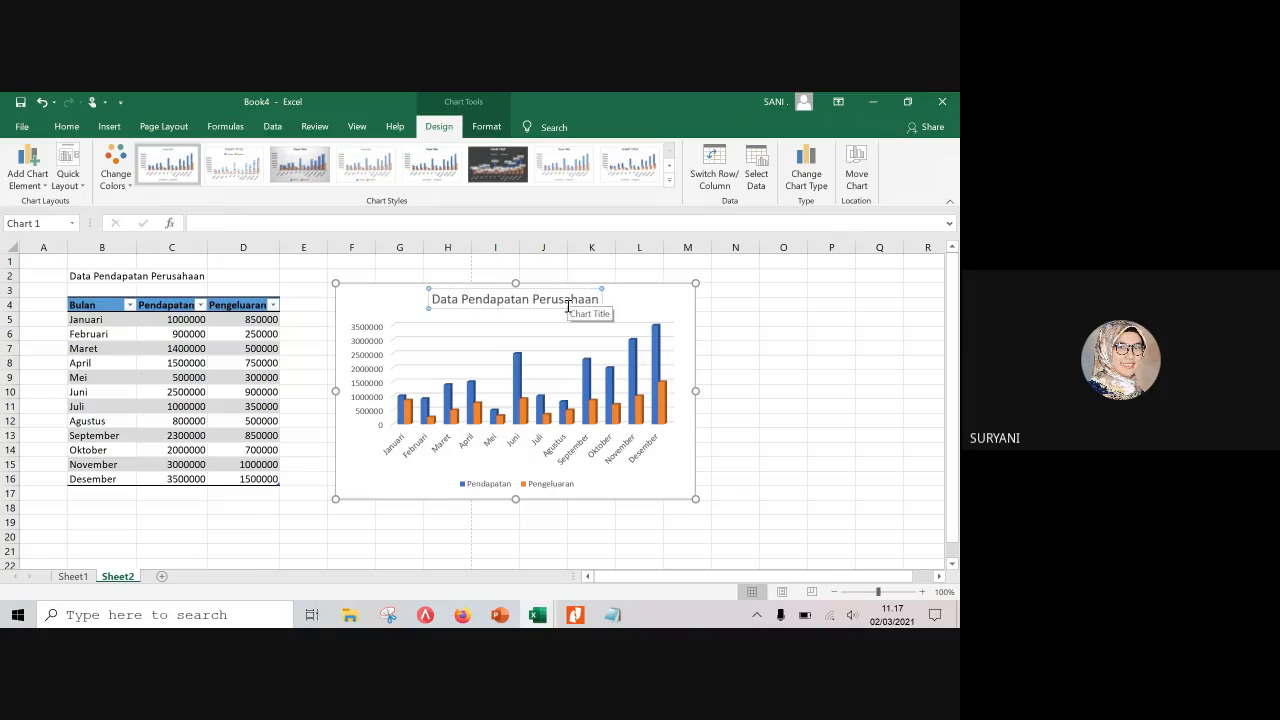
pyautogui.click(795, 362)
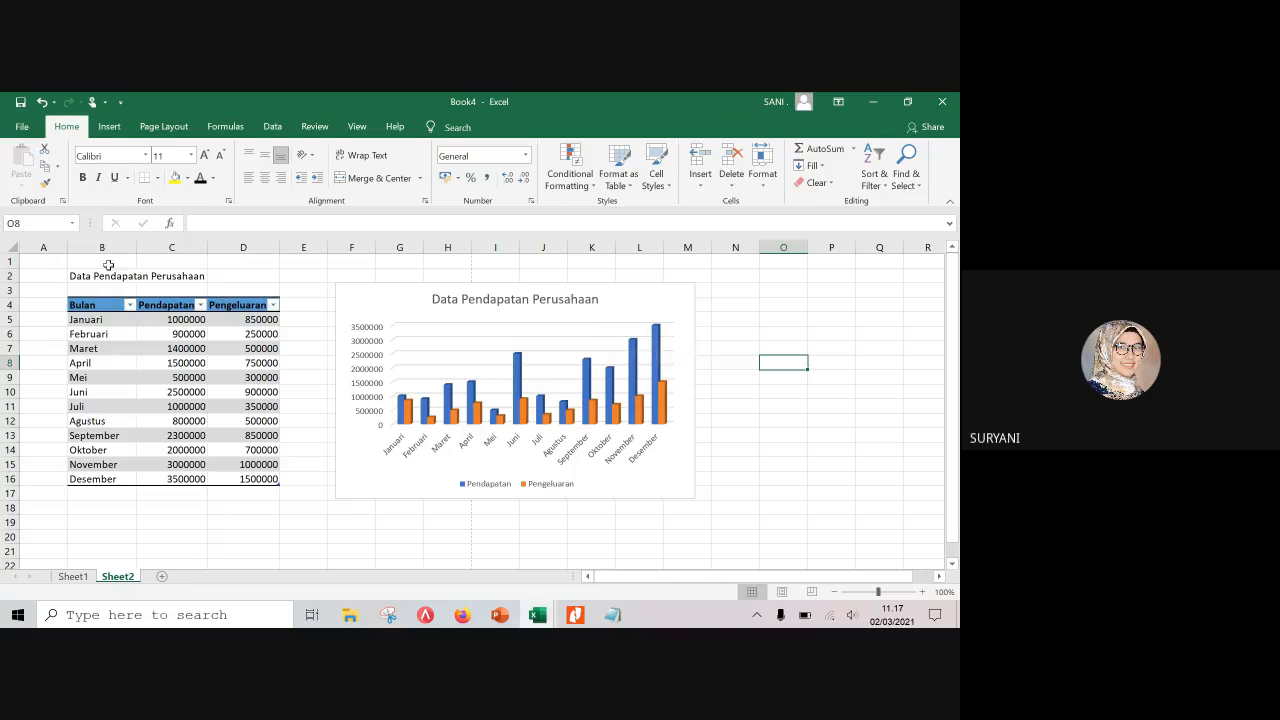
# Insert a 2-D Line with Markers chart of monthly Pendapatan and Pengeluaran from table range B4:D16
pyautogui.moveTo(95, 305); pyautogui.dragTo(250, 480)
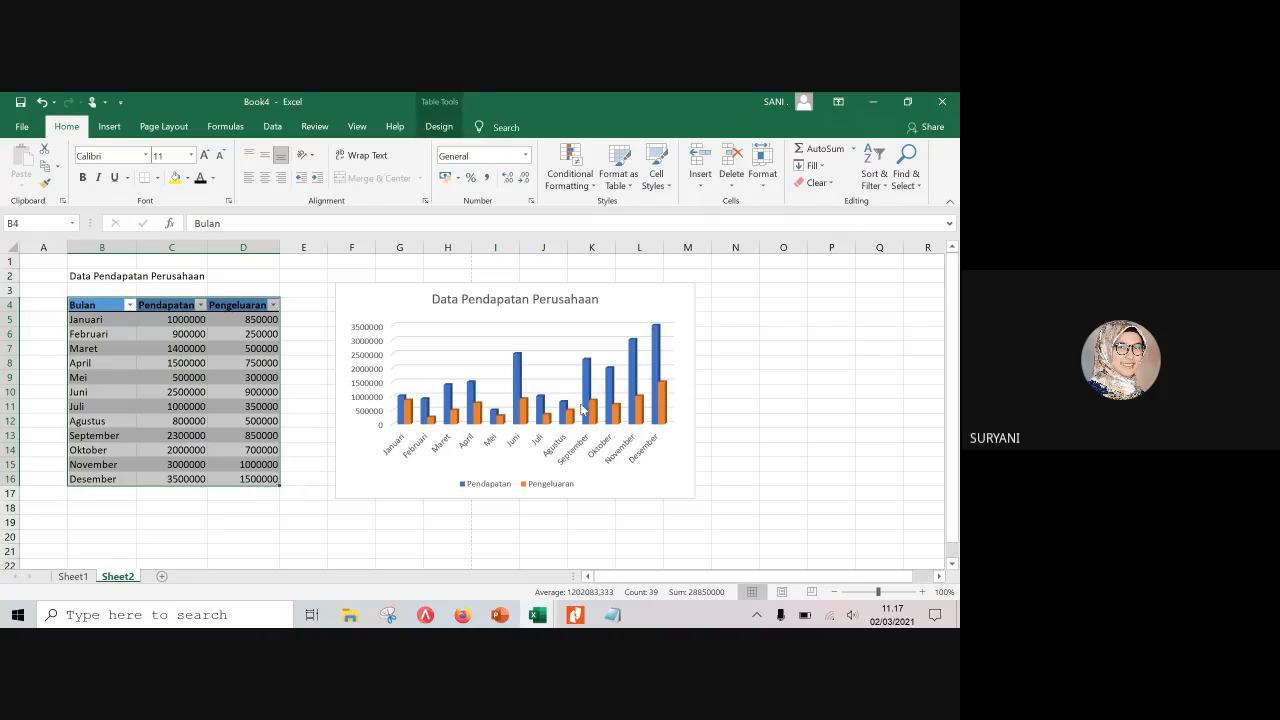
pyautogui.click(110, 128)
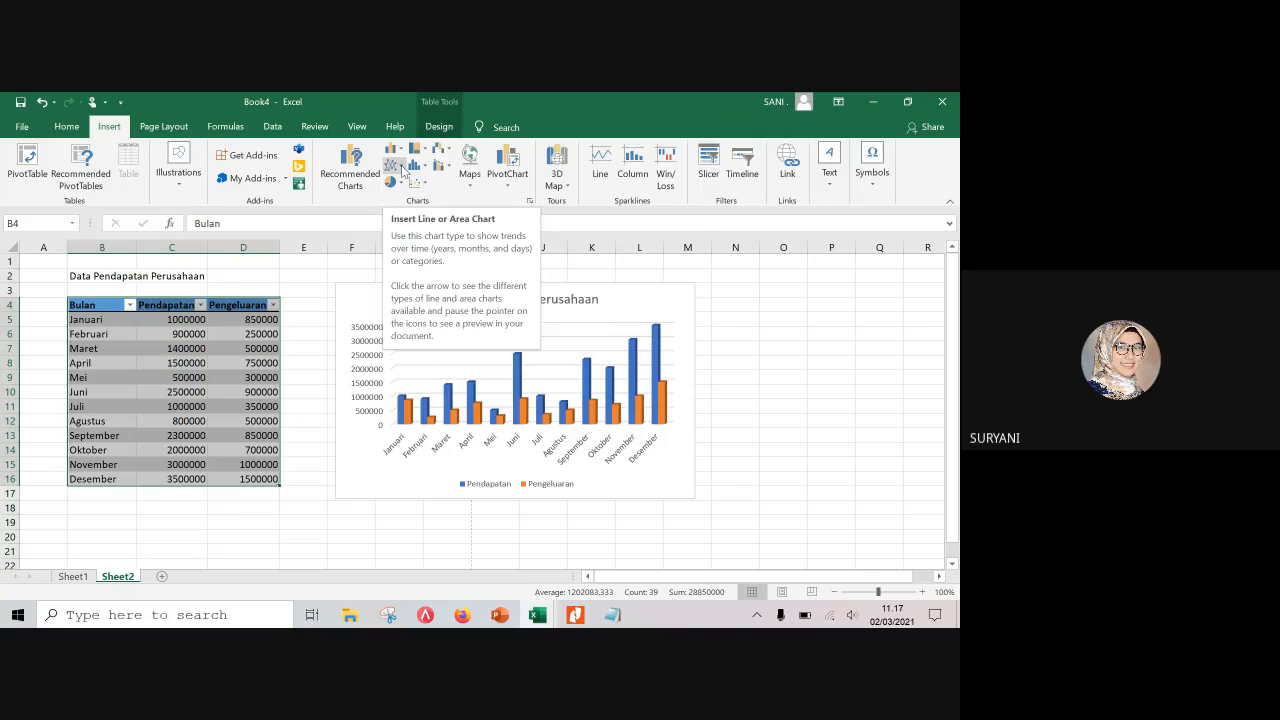
pyautogui.click(403, 172)
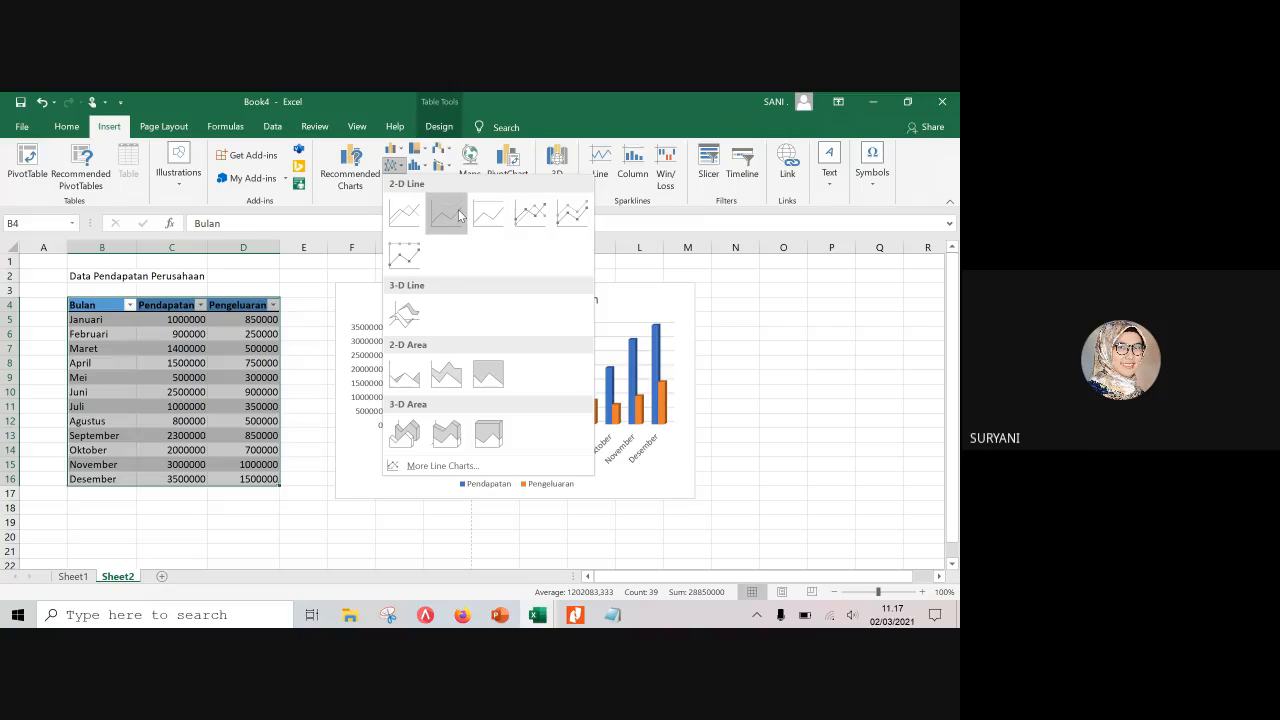
pyautogui.click(530, 218)
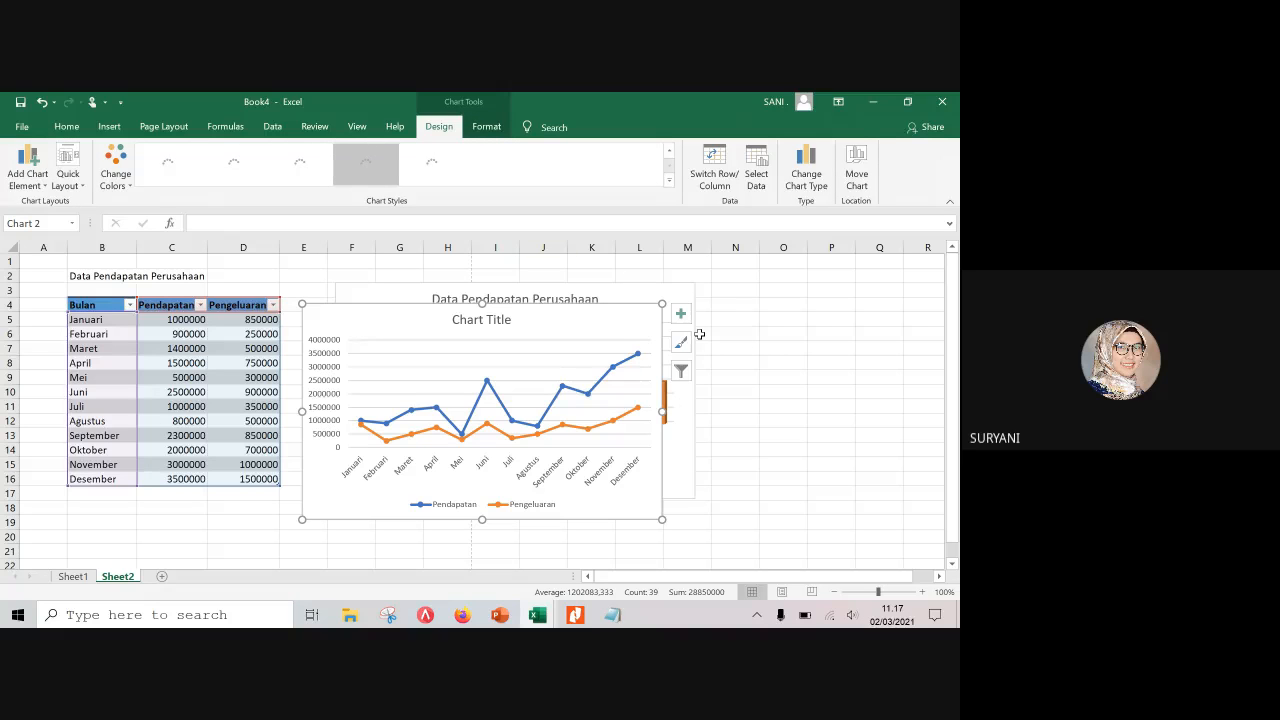
# Place the line chart directly below the column chart and title it "Data Pendapatan Perusahaan"
pyautogui.scroll(-1, 696, 342)
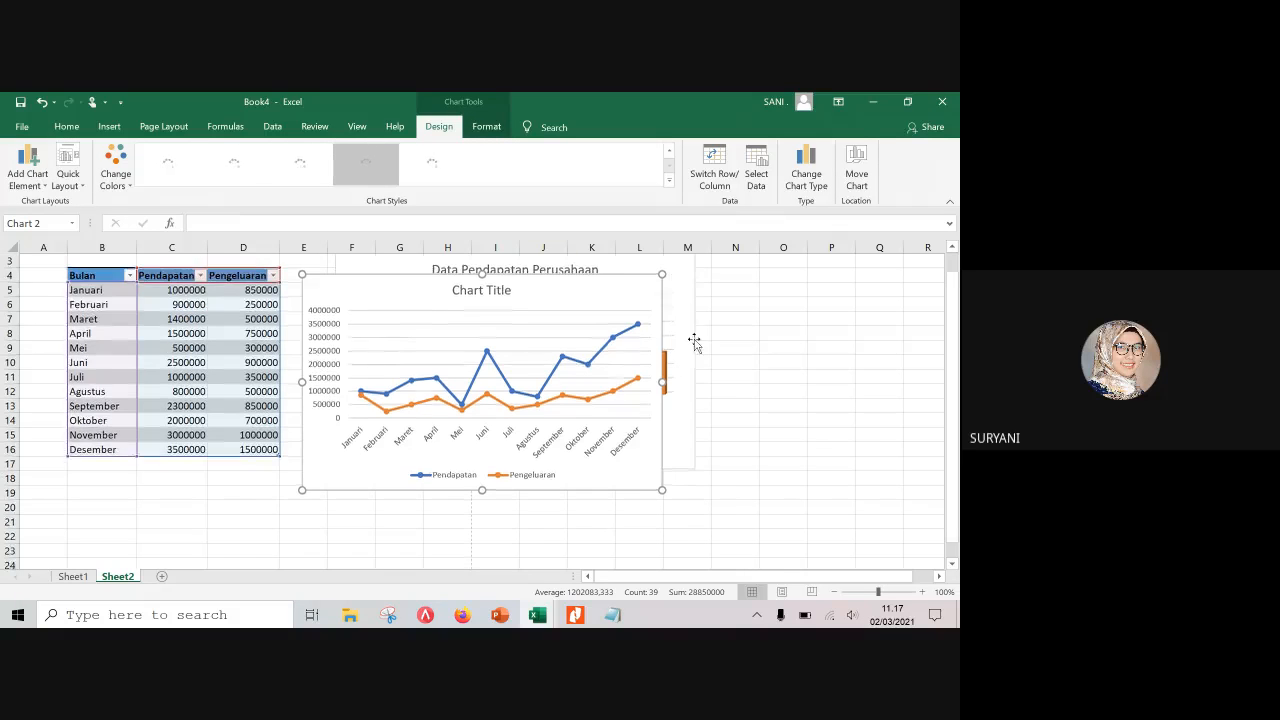
pyautogui.scroll(1, 694, 343)
pyautogui.moveTo(502, 315); pyautogui.dragTo(683, 407)
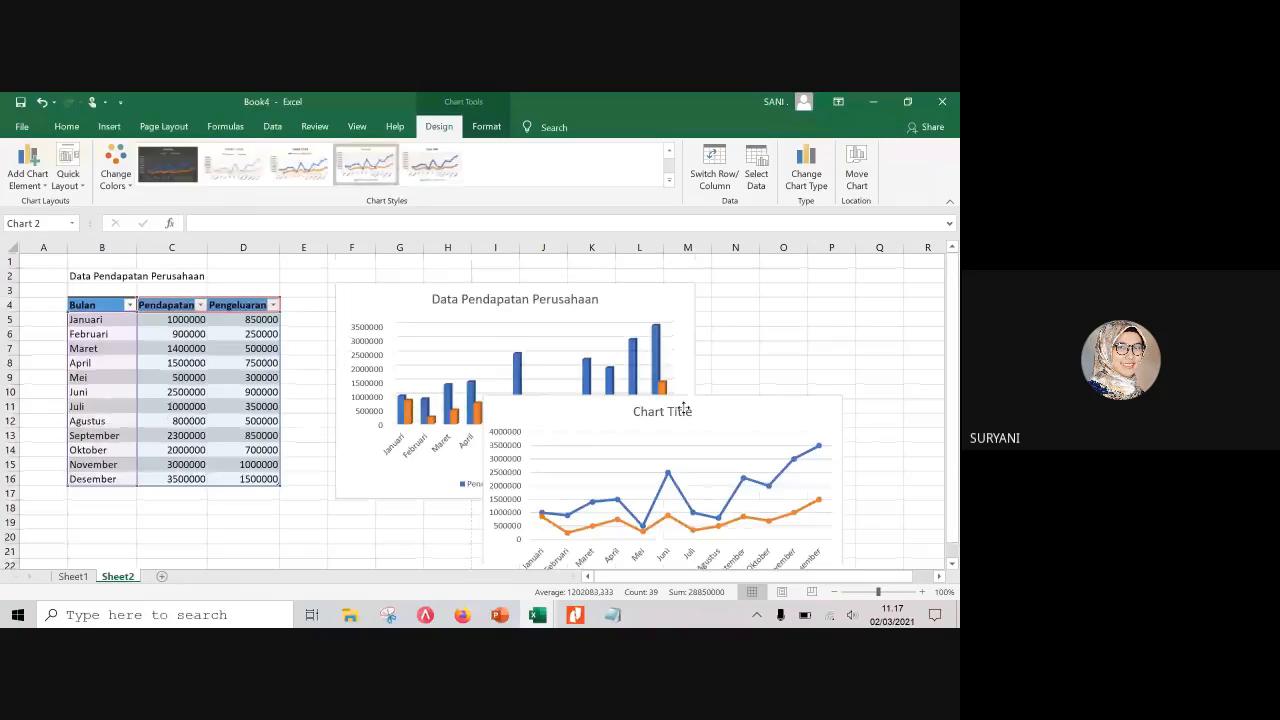
pyautogui.moveTo(683, 407); pyautogui.dragTo(535, 528)
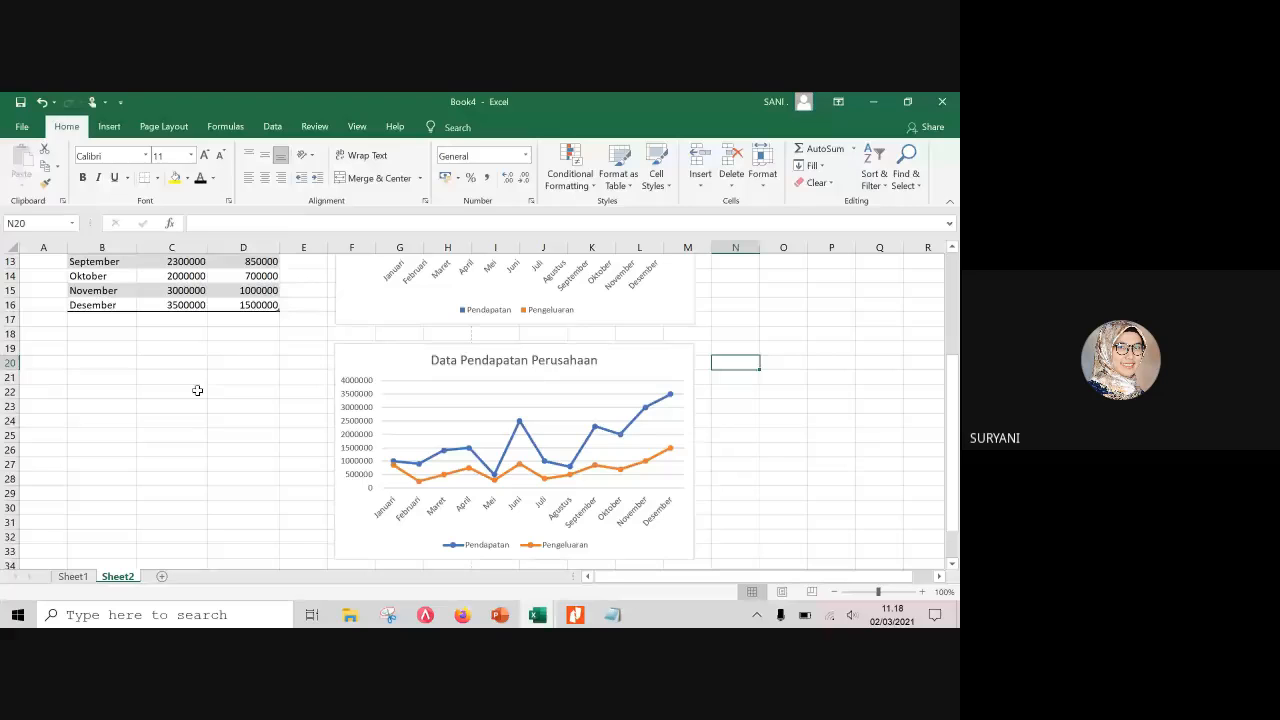
pyautogui.click(190, 390)
# Collapse the ribbon so only its tab names show, and review the table with both charts on Sheet2
pyautogui.scroll(1, 383, 371)
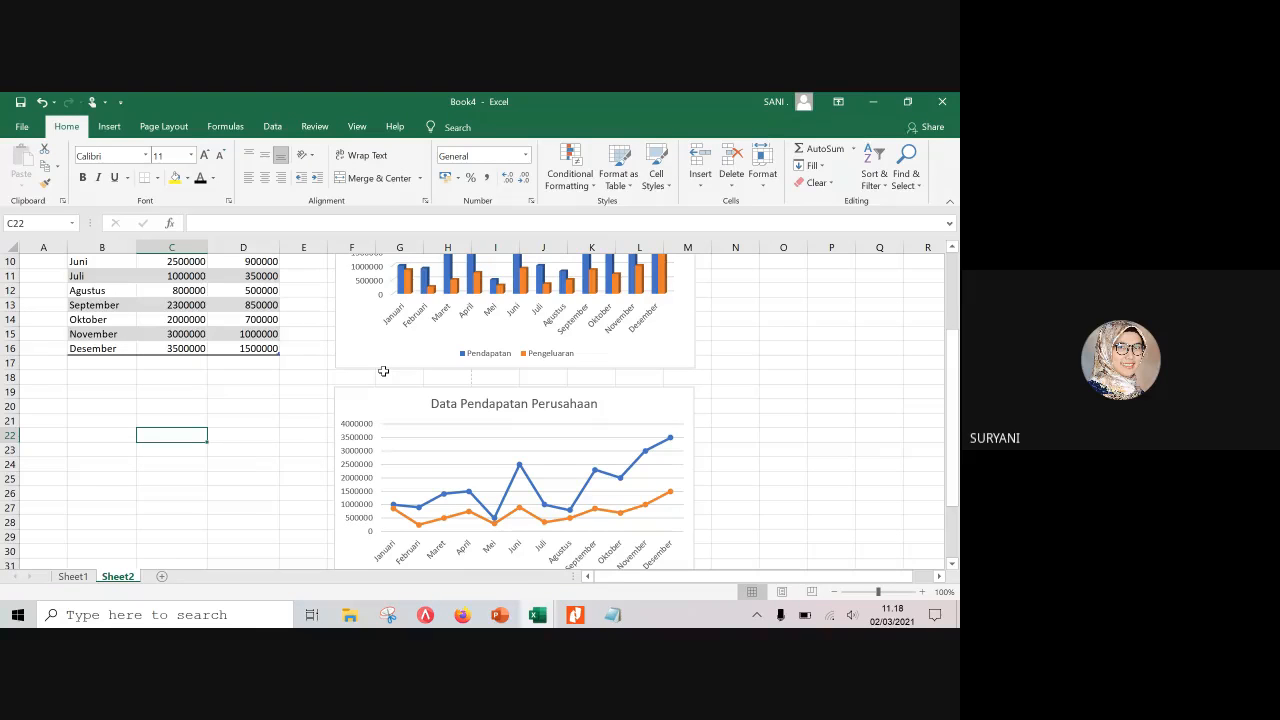
pyautogui.scroll(3, 449, 358)
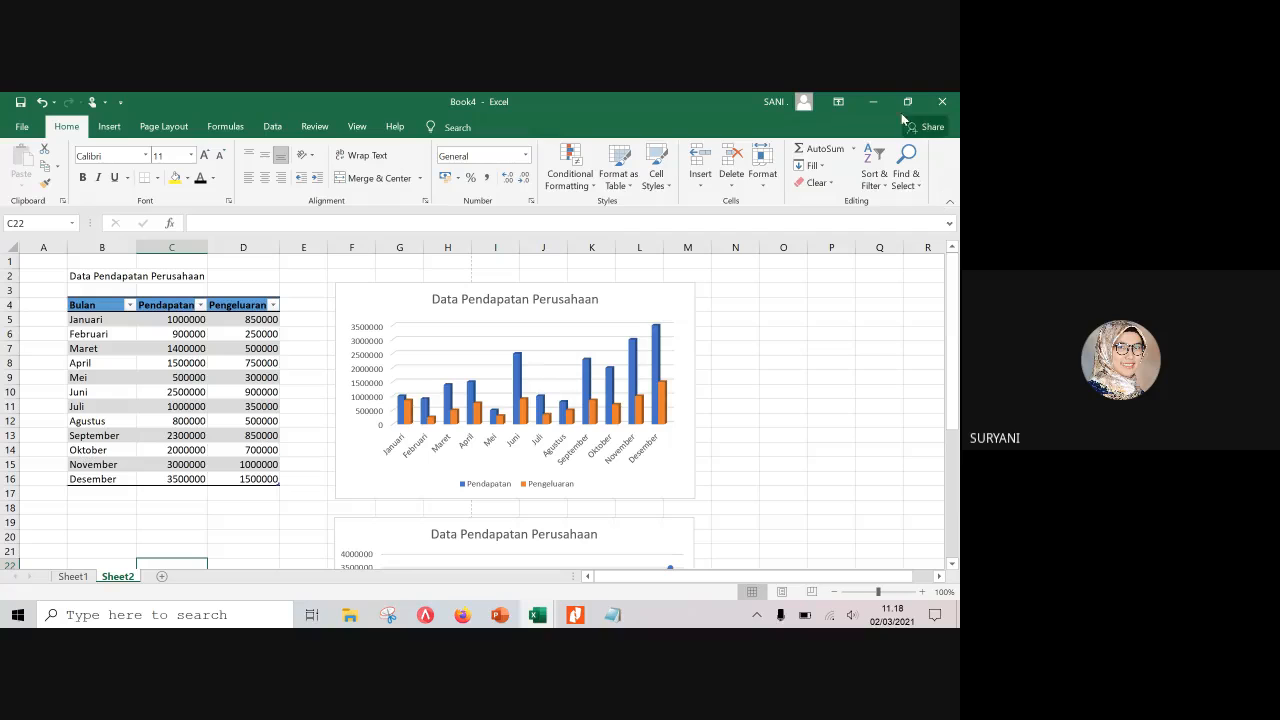
pyautogui.click(838, 103)
pyautogui.click(850, 200)
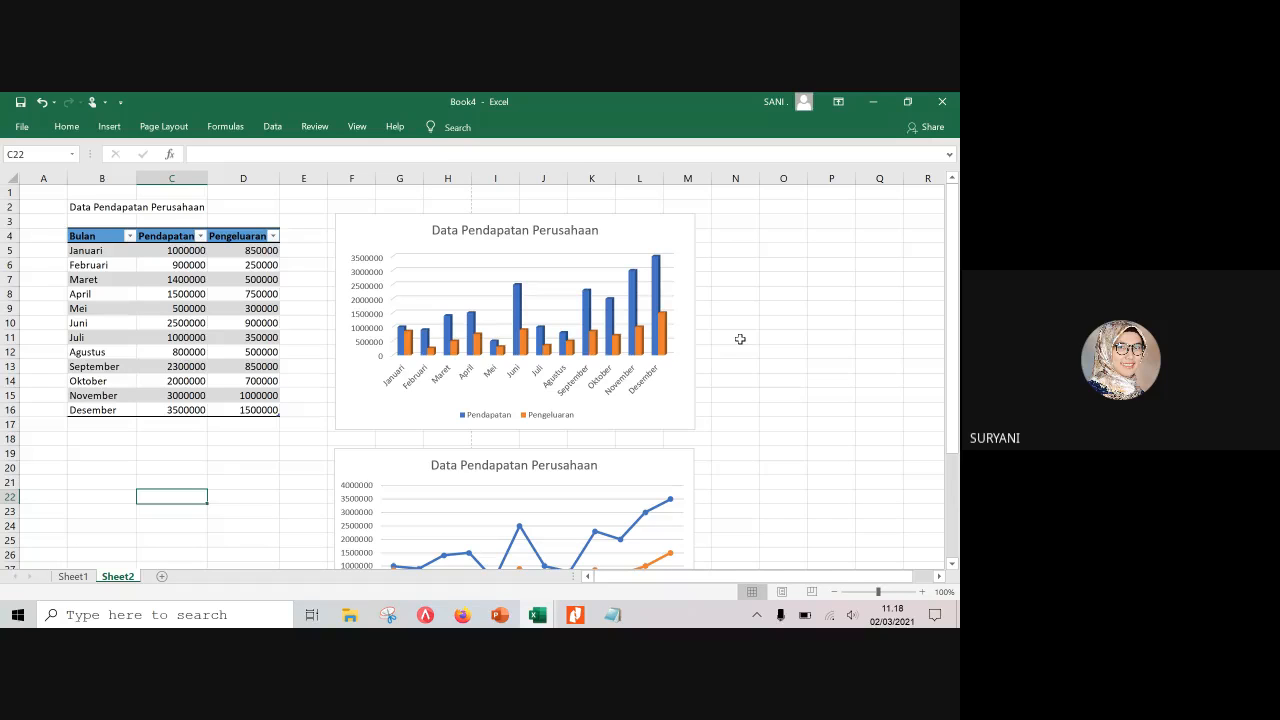
pyautogui.scroll(-1, 740, 339)
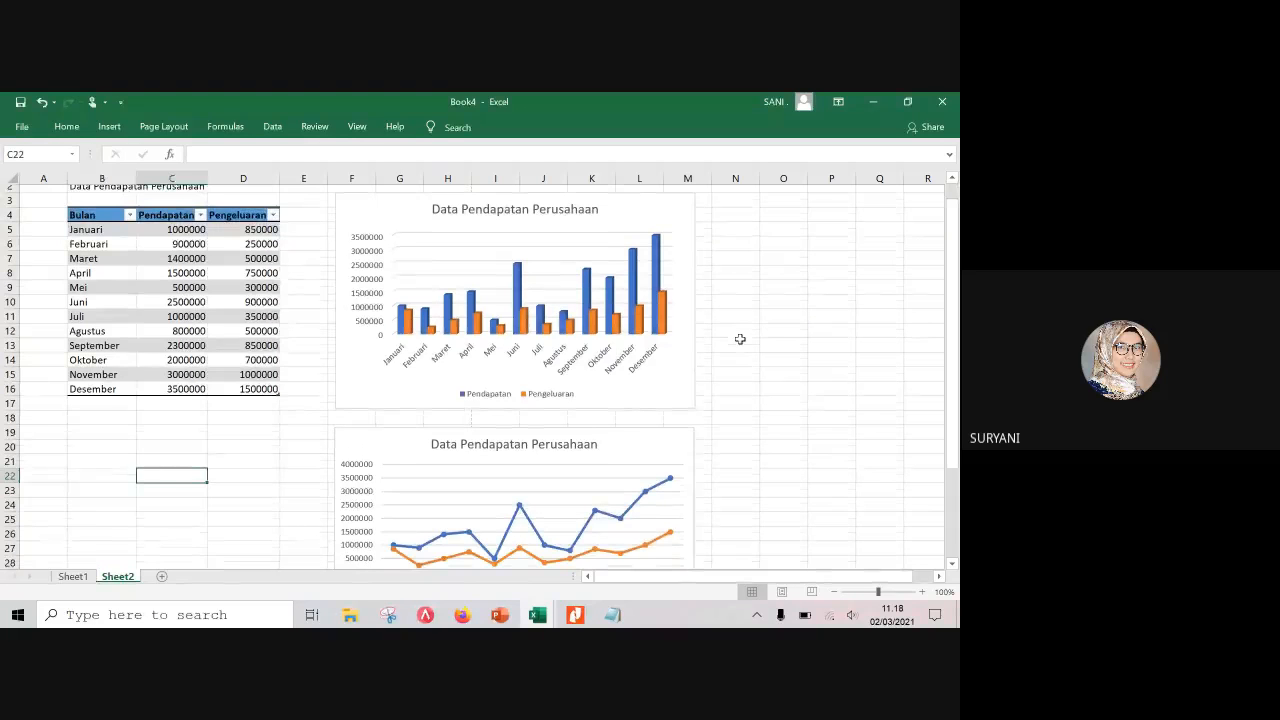
pyautogui.scroll(-5, 740, 339)
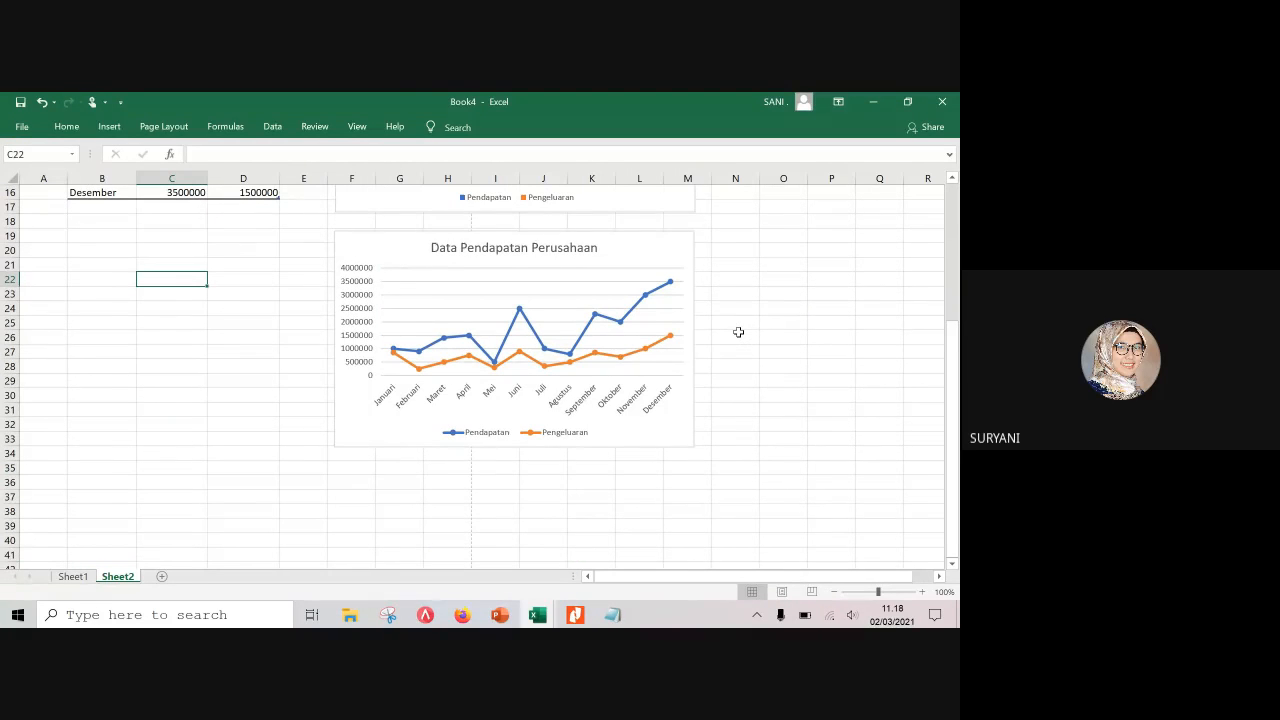